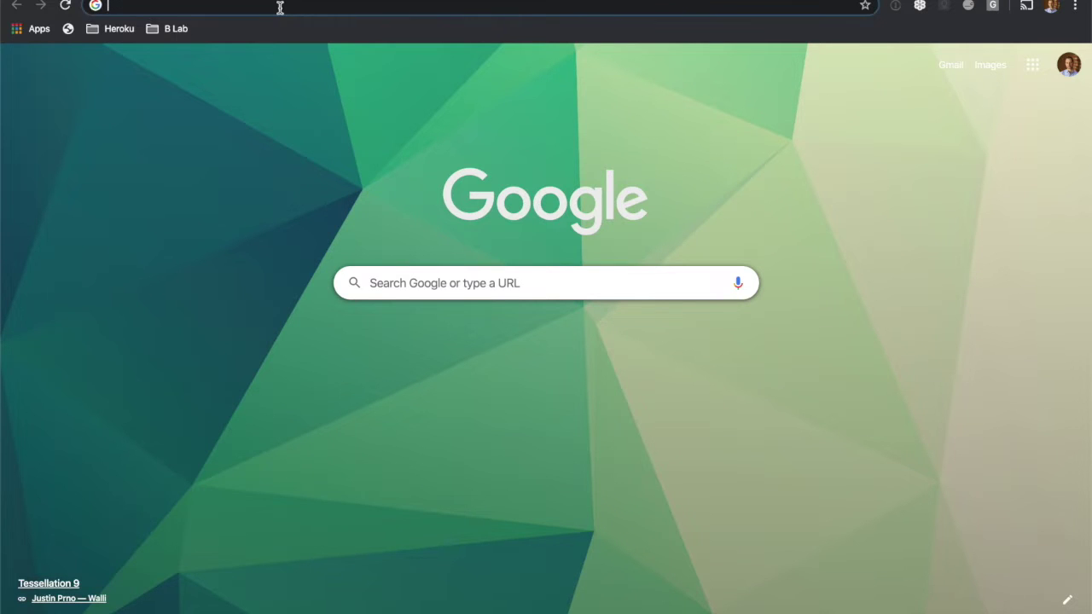
# Load app.bimpactassessment.net/get-started/sdg-action-manager in Chrome to reach the sign-in page.
pyautogui.write('app.bimpactassessment.net')
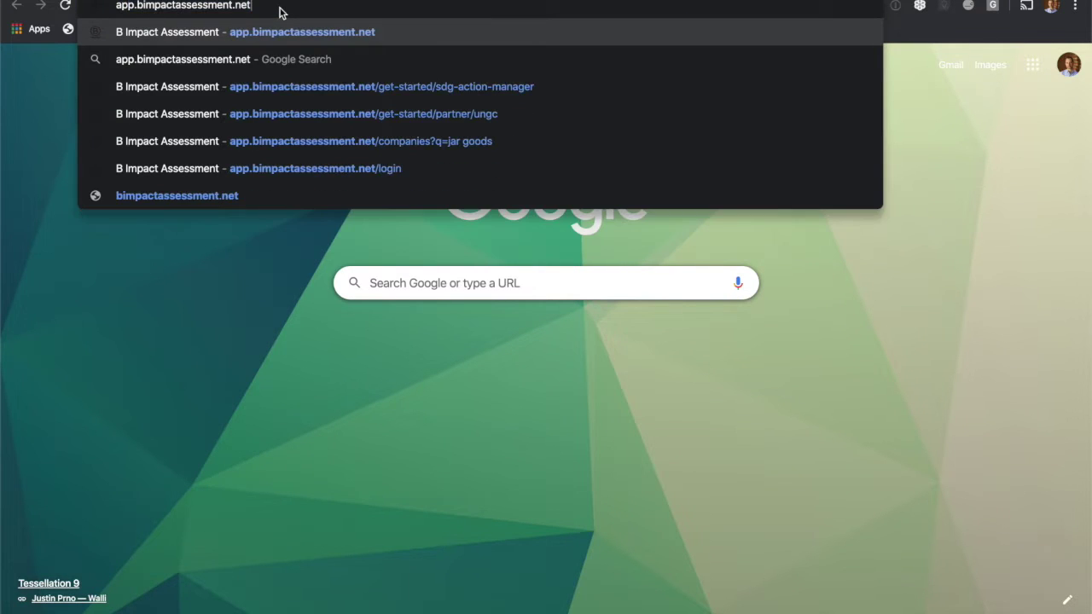
pyautogui.write('/get-started/sdg-action-manager')
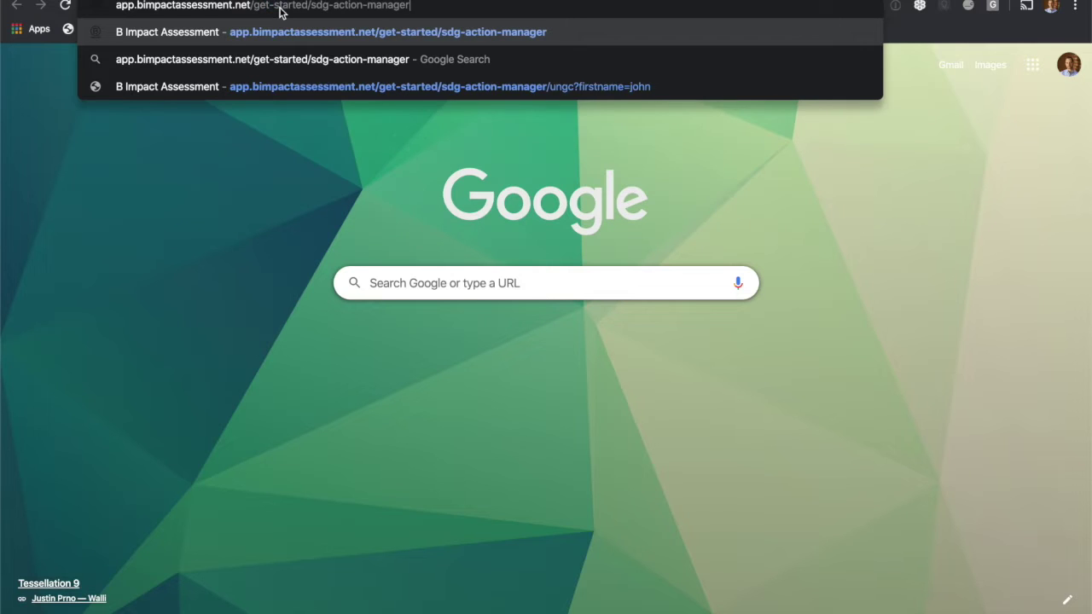
pyautogui.press('Return')
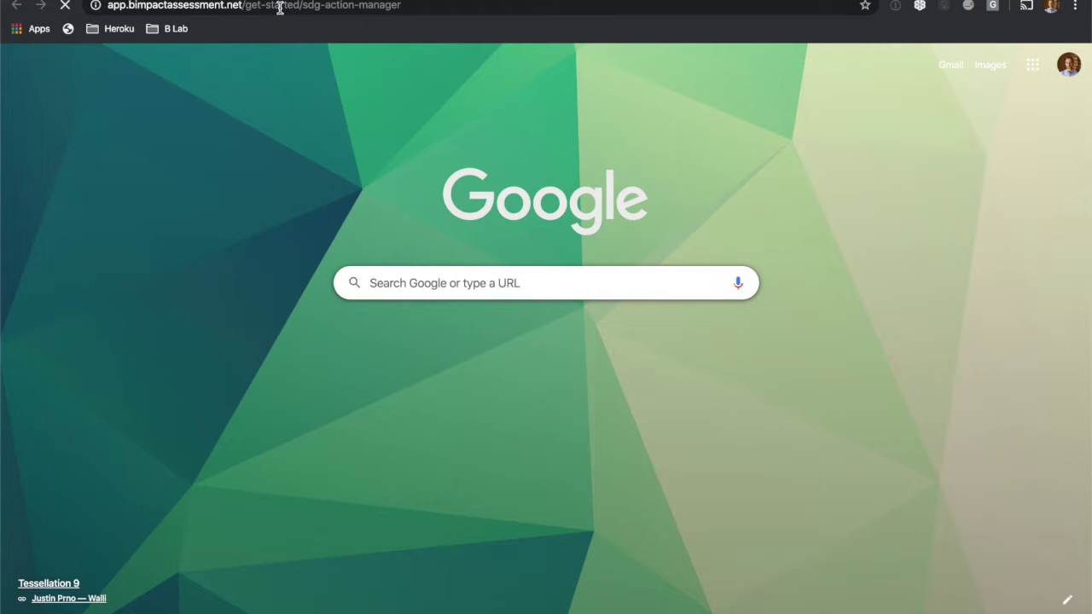
pyautogui.click(686, 188)
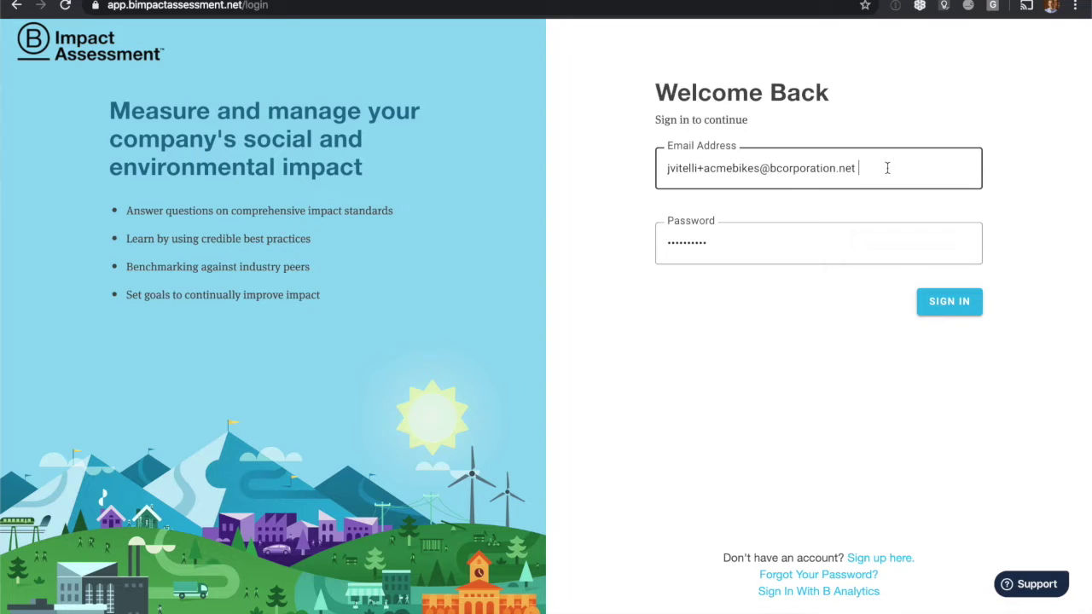
# Enter the account password and sign in to the company account.
pyautogui.click(781, 243)
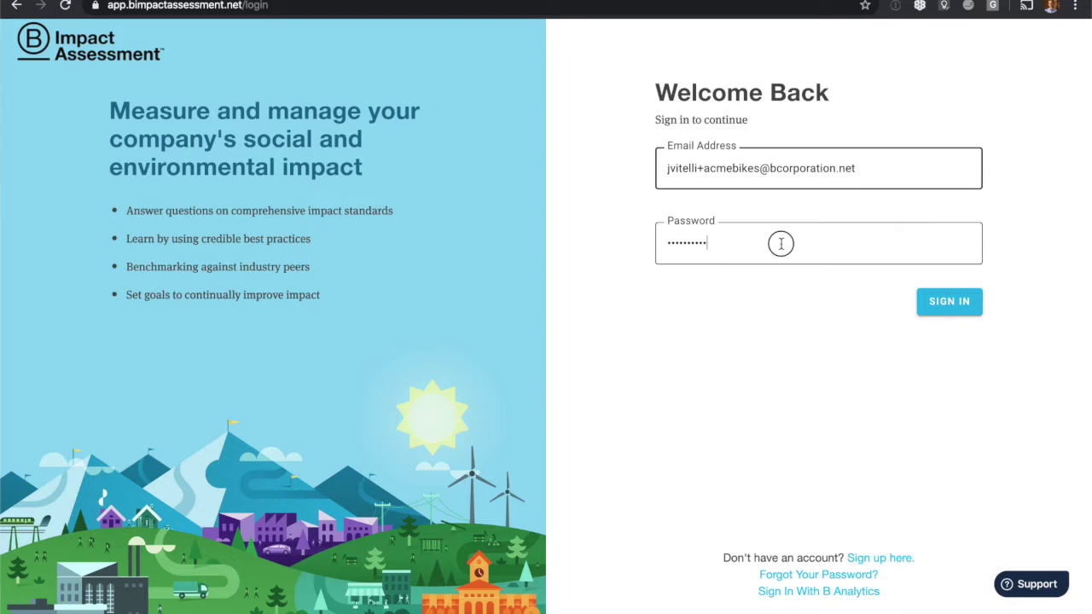
pyautogui.click(949, 303)
# Open the SDG Action Manager introduction with LEARN MORE on its dashboard card.
pyautogui.scroll(-3, 635, 297)
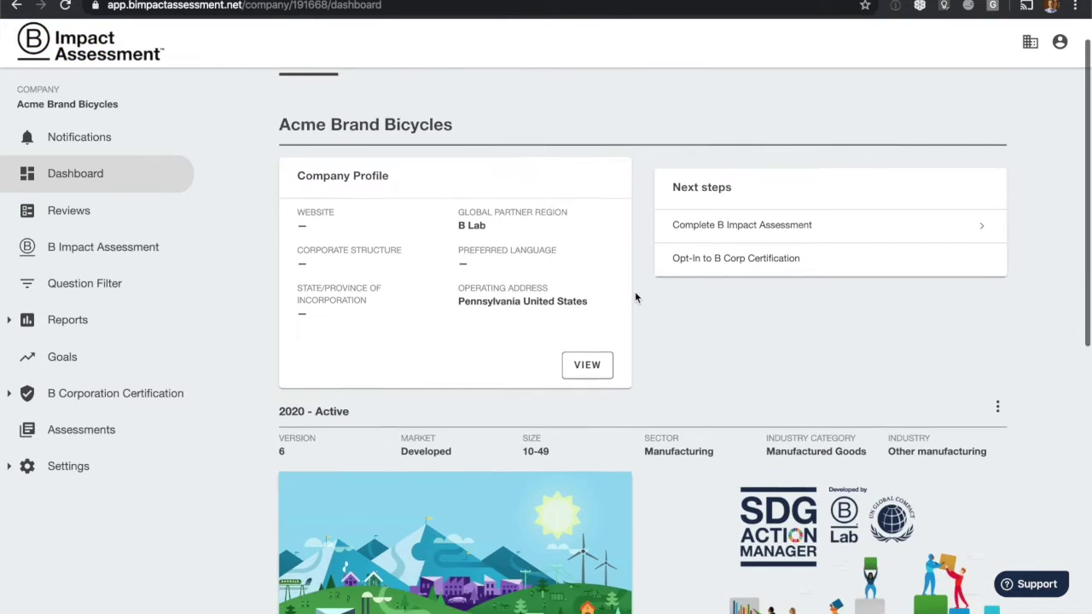
pyautogui.scroll(-3, 634, 297)
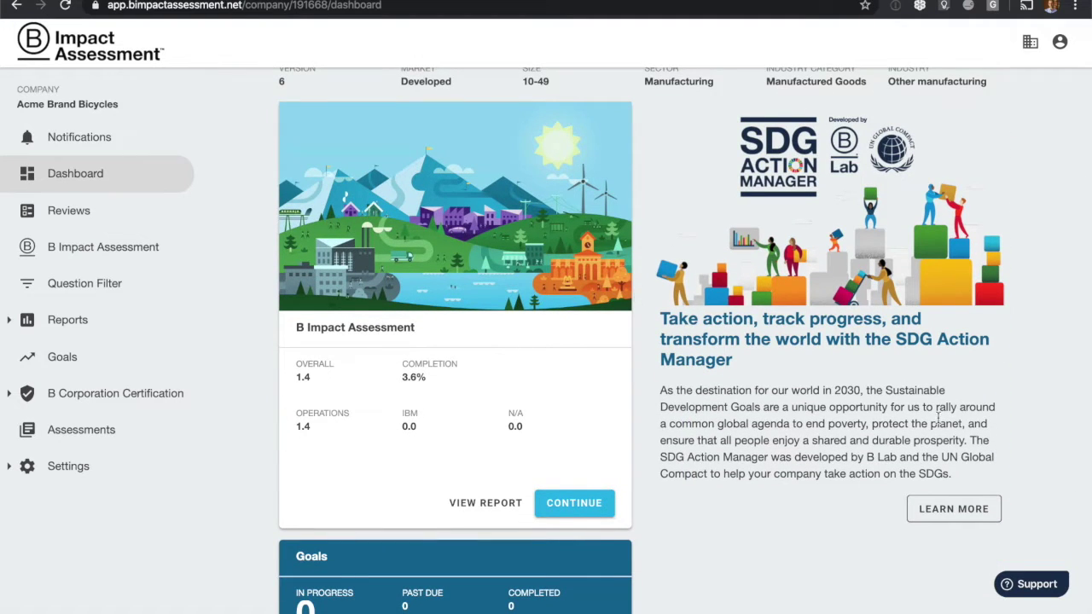
pyautogui.click(959, 512)
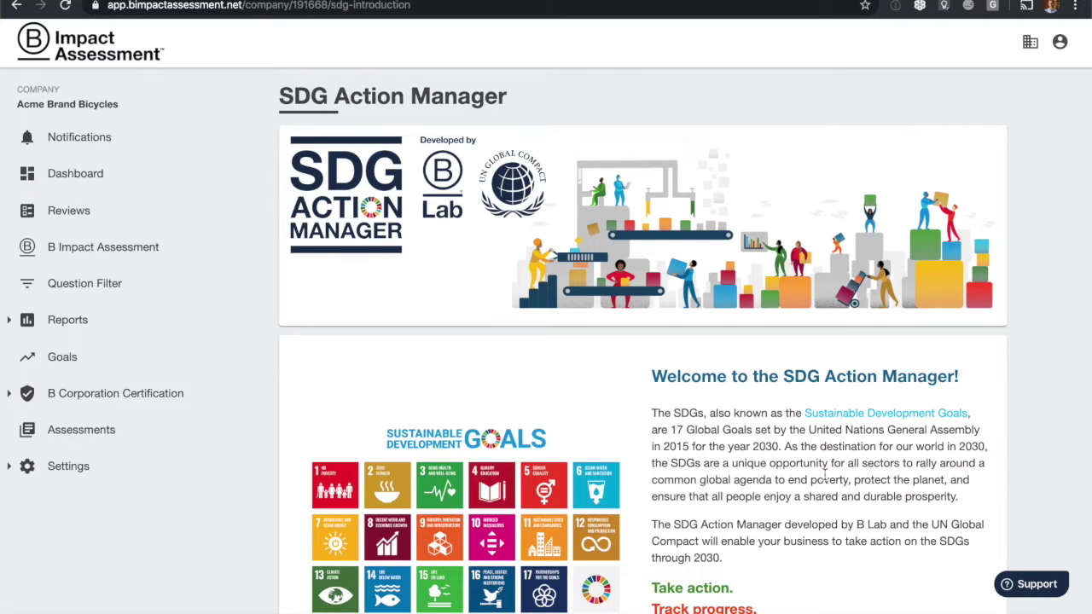
# Read down the SDG introduction to 'Begin your journey' and launch it with GET STARTED.
pyautogui.scroll(-3, 824, 478)
pyautogui.scroll(-2, 824, 480)
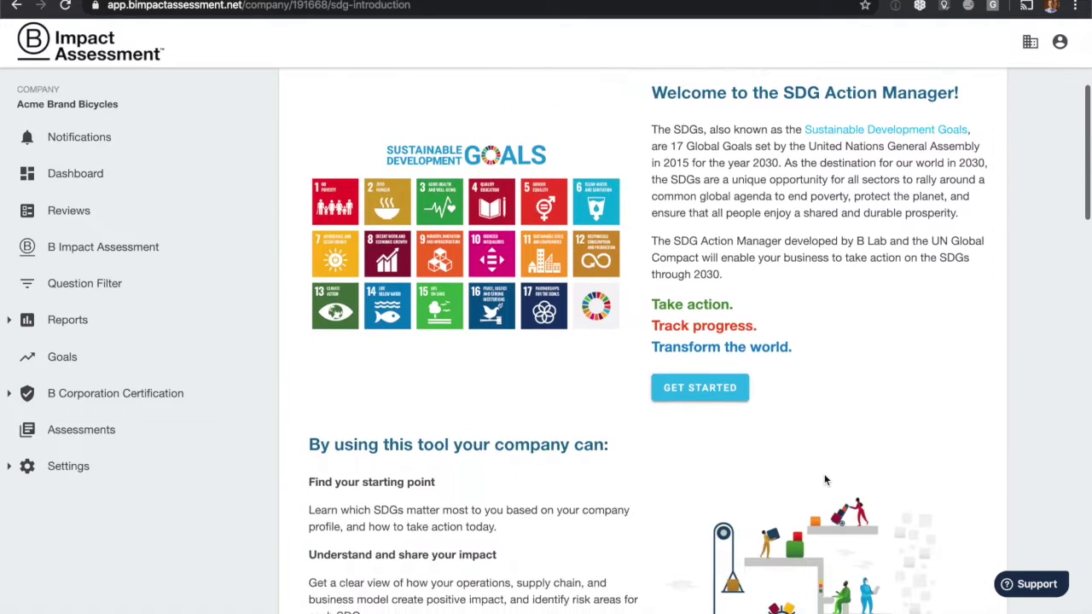
pyautogui.scroll(-2, 825, 479)
pyautogui.scroll(-3, 824, 479)
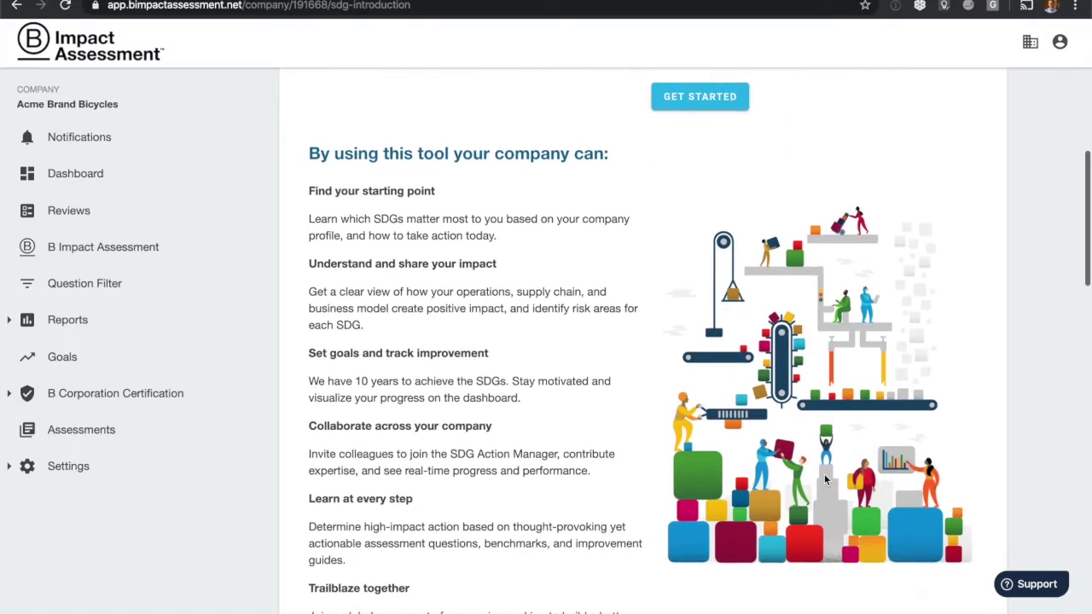
pyautogui.scroll(-3, 824, 479)
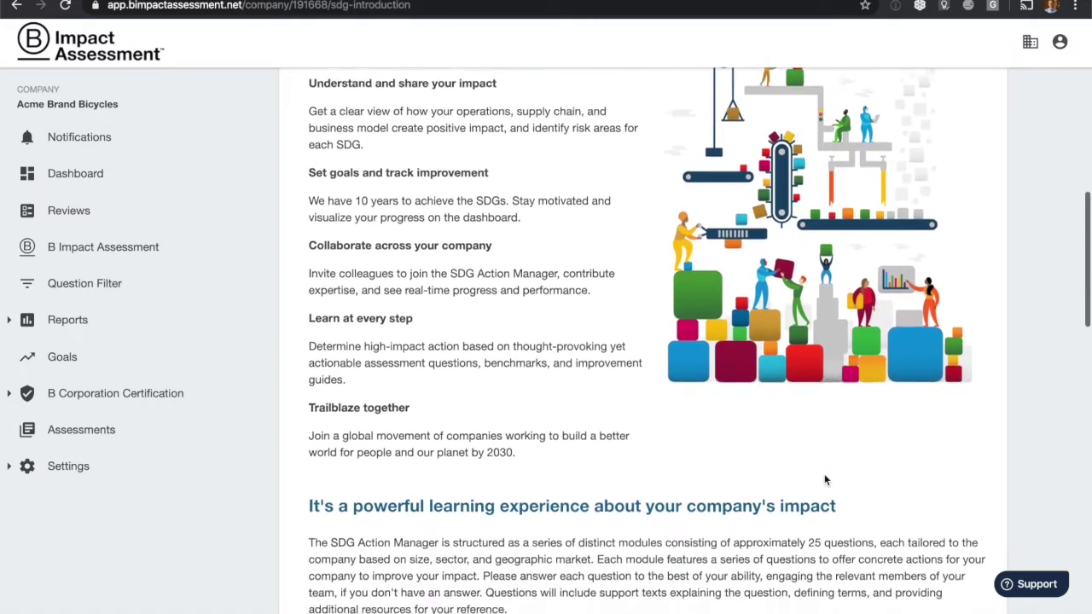
pyautogui.scroll(-4, 824, 477)
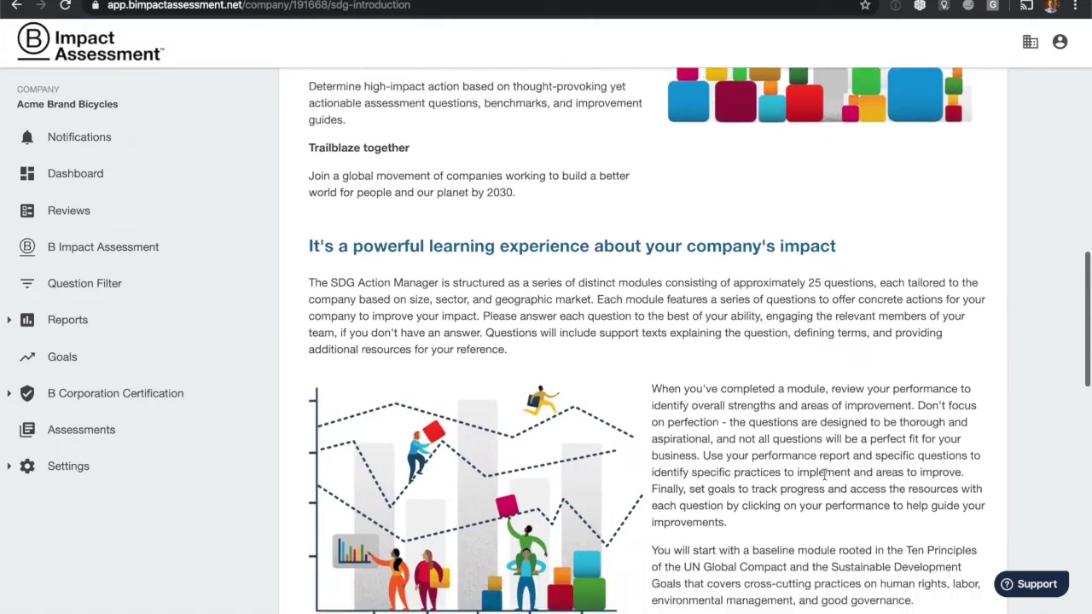
pyautogui.scroll(-3, 824, 477)
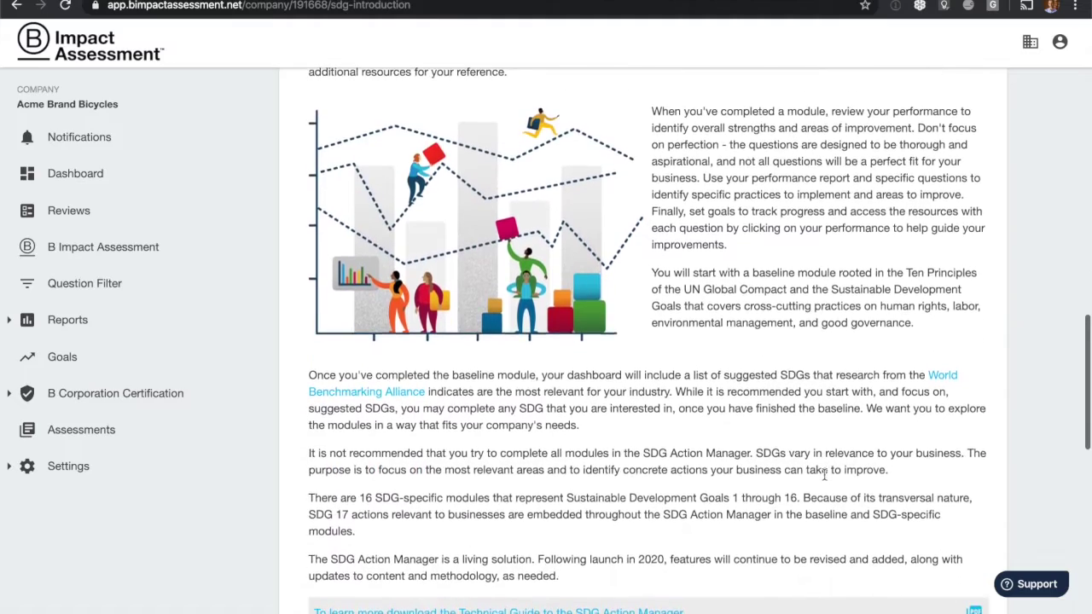
pyautogui.scroll(-3, 824, 474)
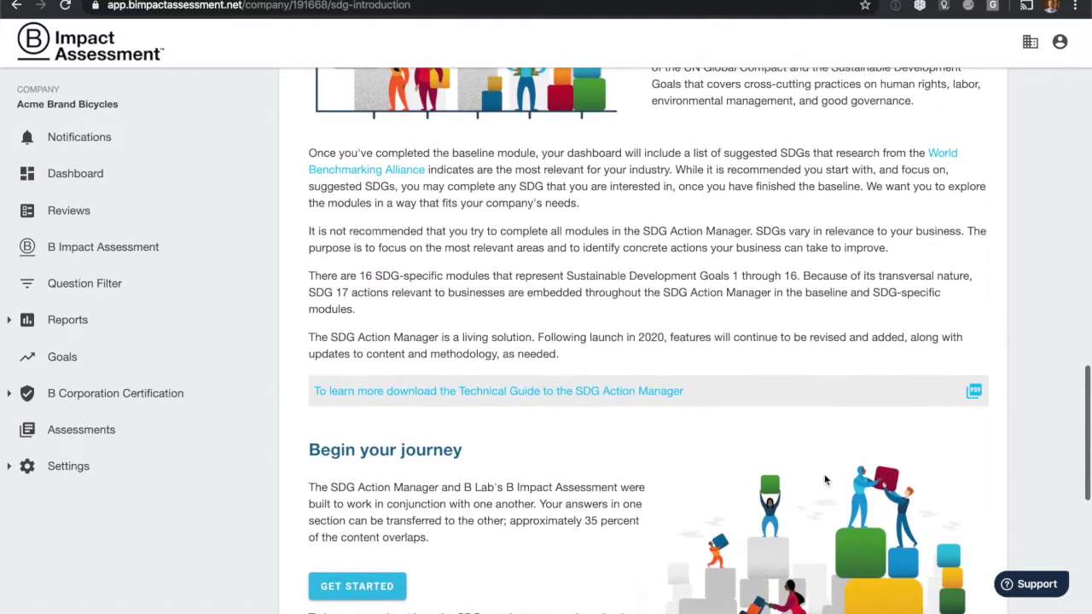
pyautogui.scroll(-3, 824, 478)
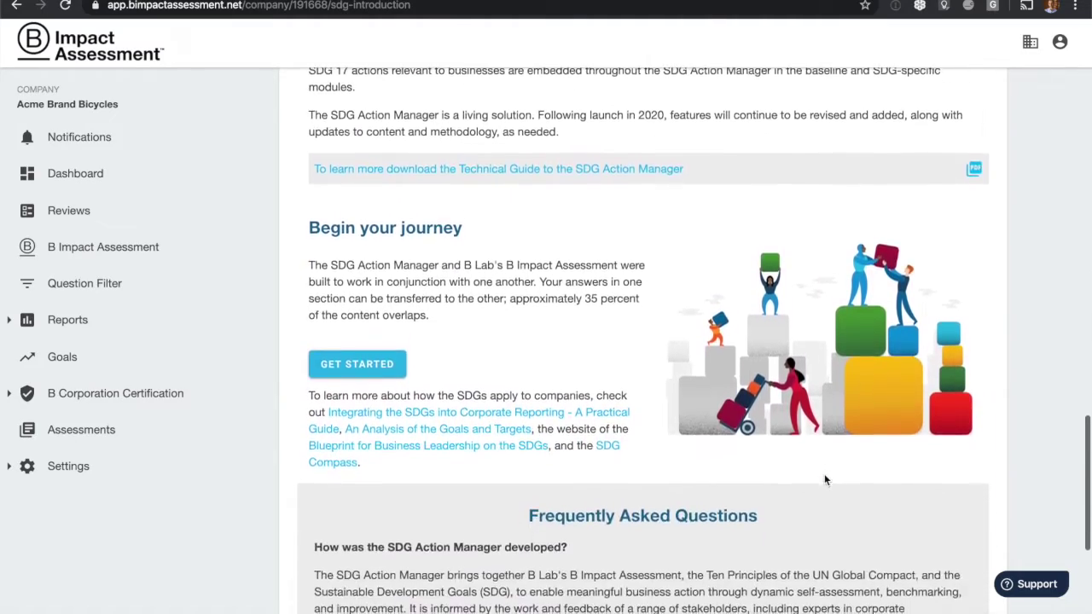
pyautogui.scroll(-1, 824, 475)
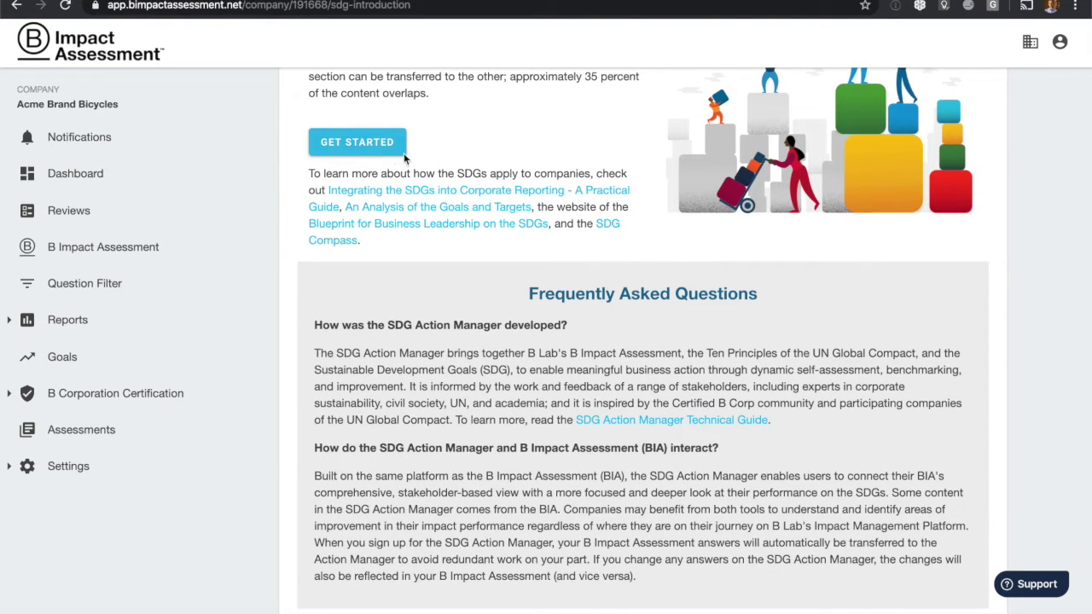
pyautogui.click(371, 150)
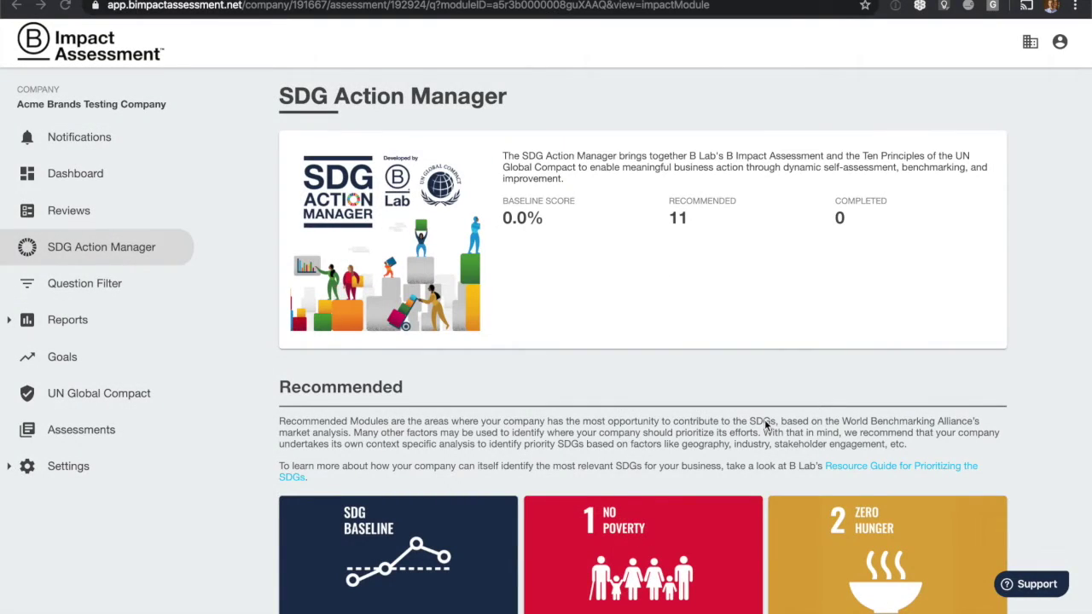
# Scroll through the Recommended and Remaining SDG module cards to review them.
pyautogui.scroll(-4, 765, 424)
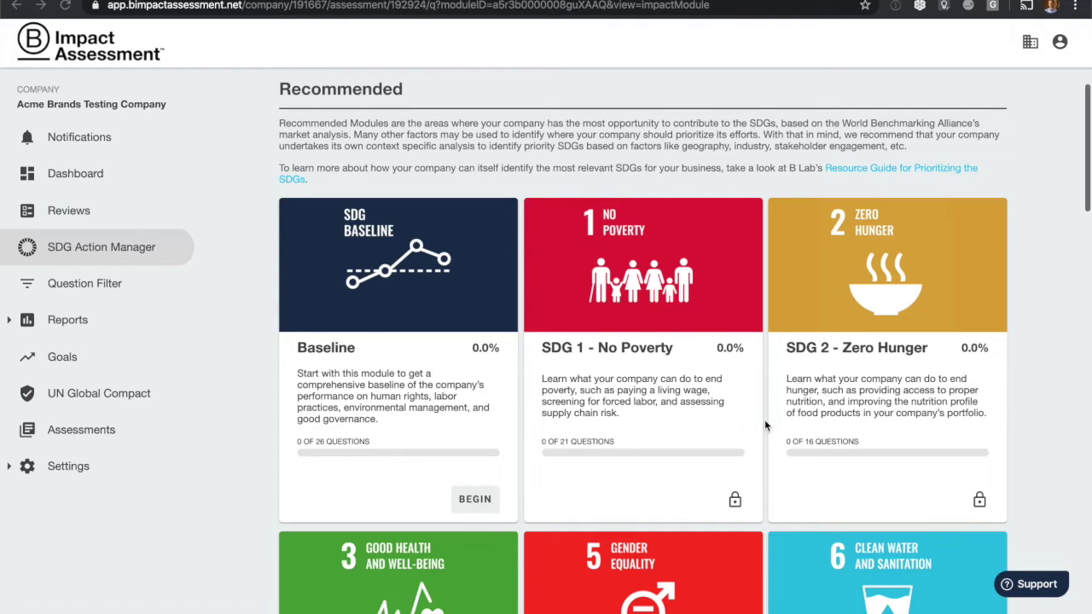
pyautogui.scroll(-5, 766, 423)
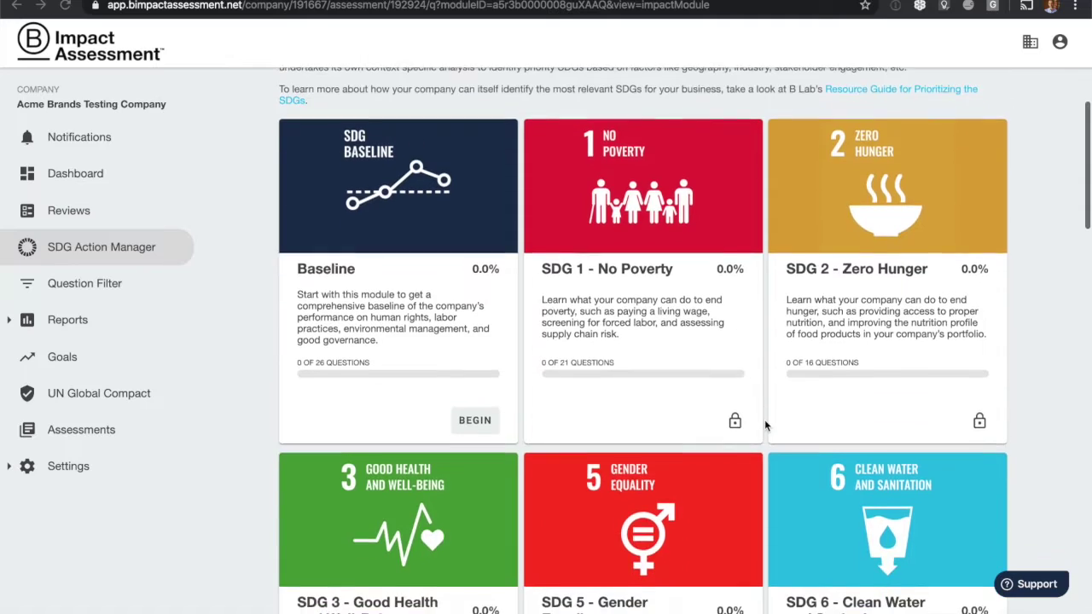
pyautogui.scroll(-8, 766, 423)
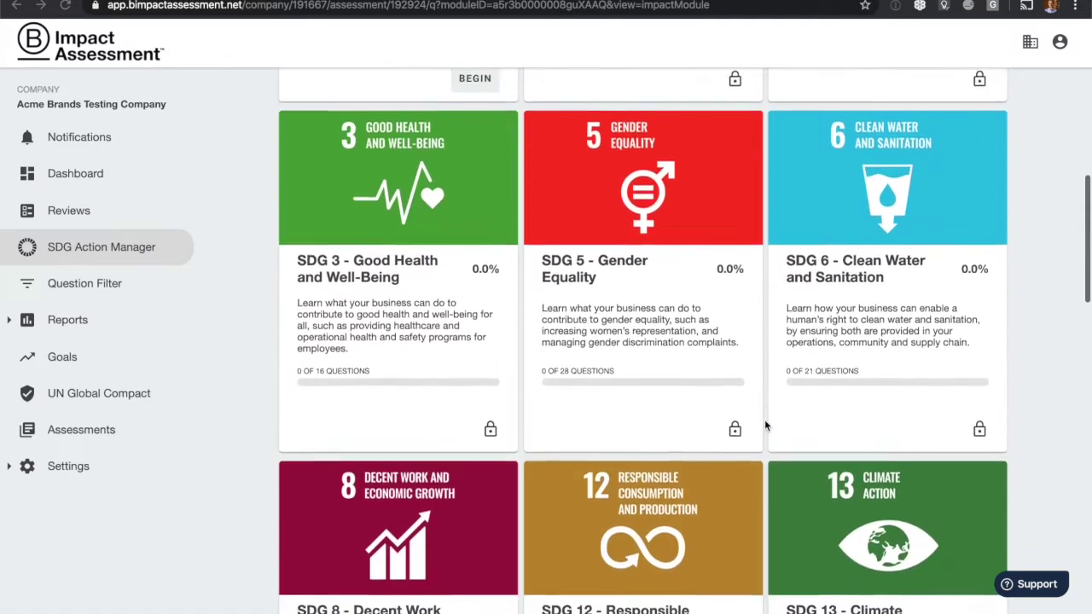
pyautogui.scroll(-8, 764, 420)
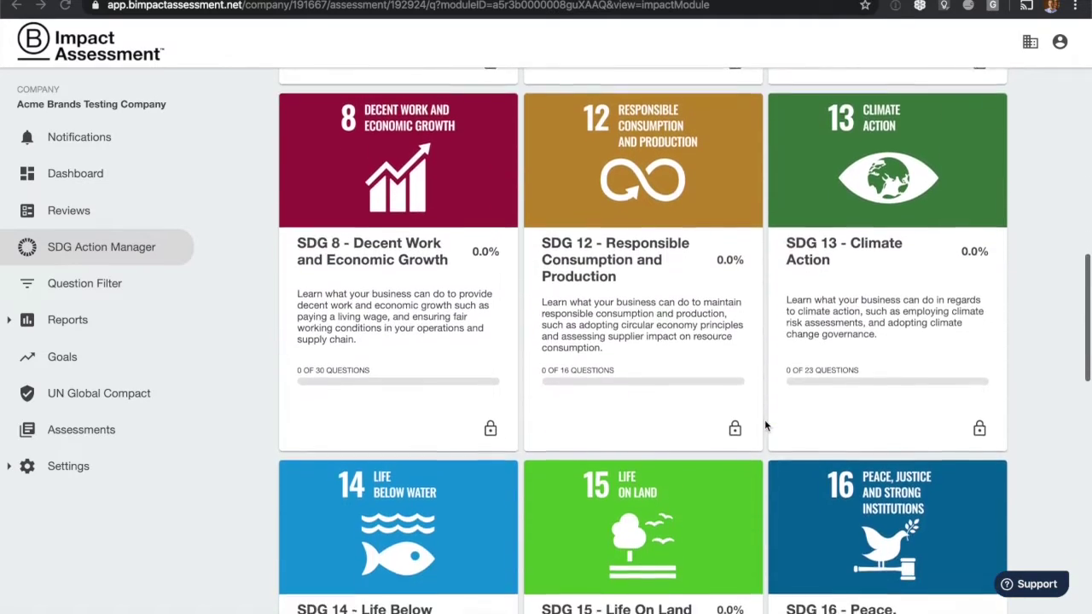
pyautogui.scroll(-7, 765, 420)
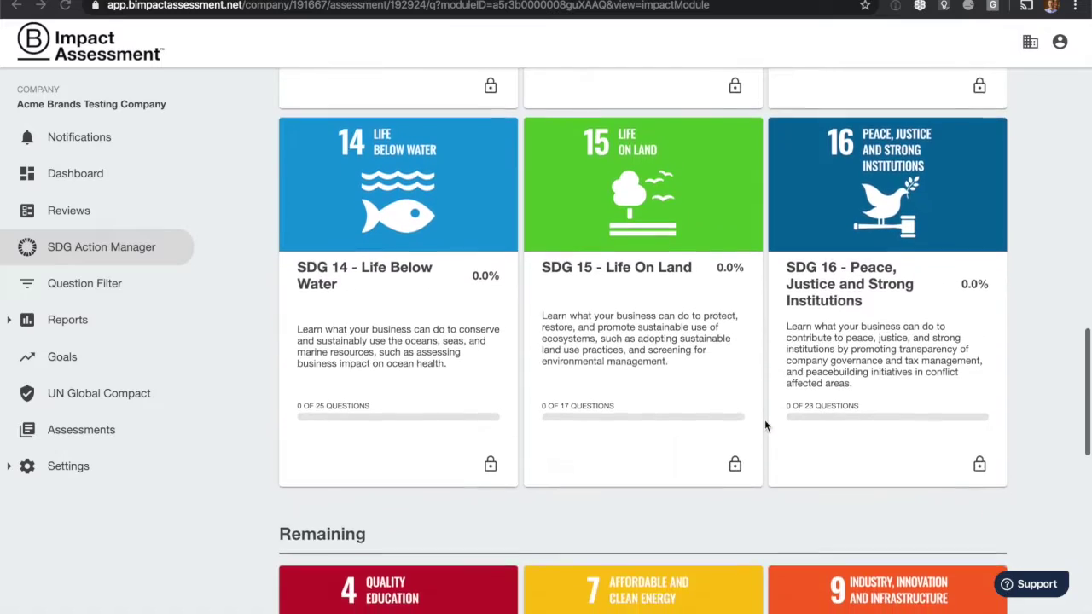
pyautogui.scroll(-9, 766, 425)
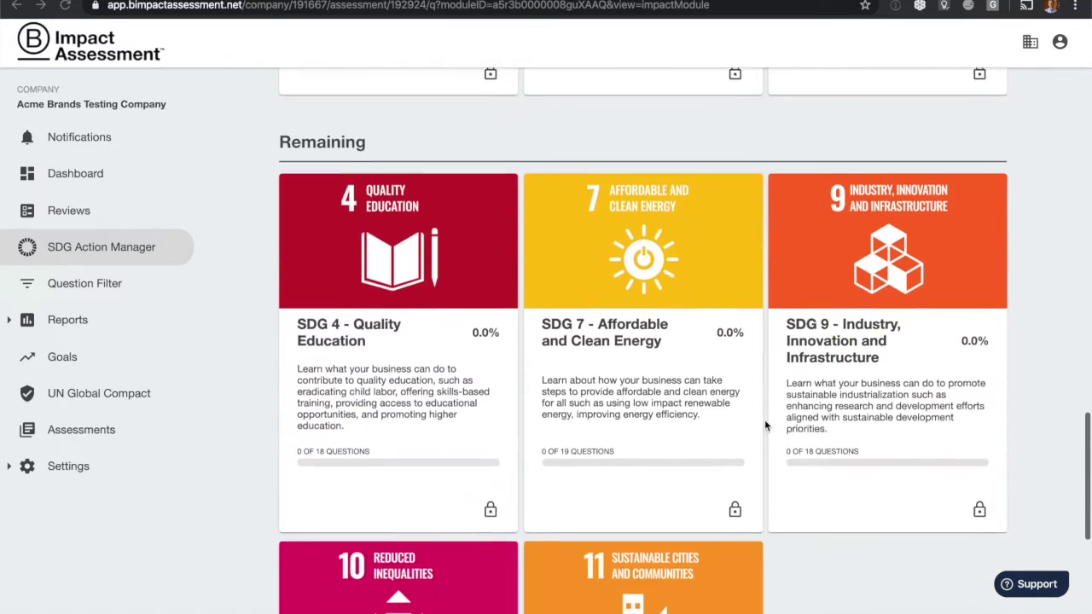
pyautogui.scroll(-2, 765, 425)
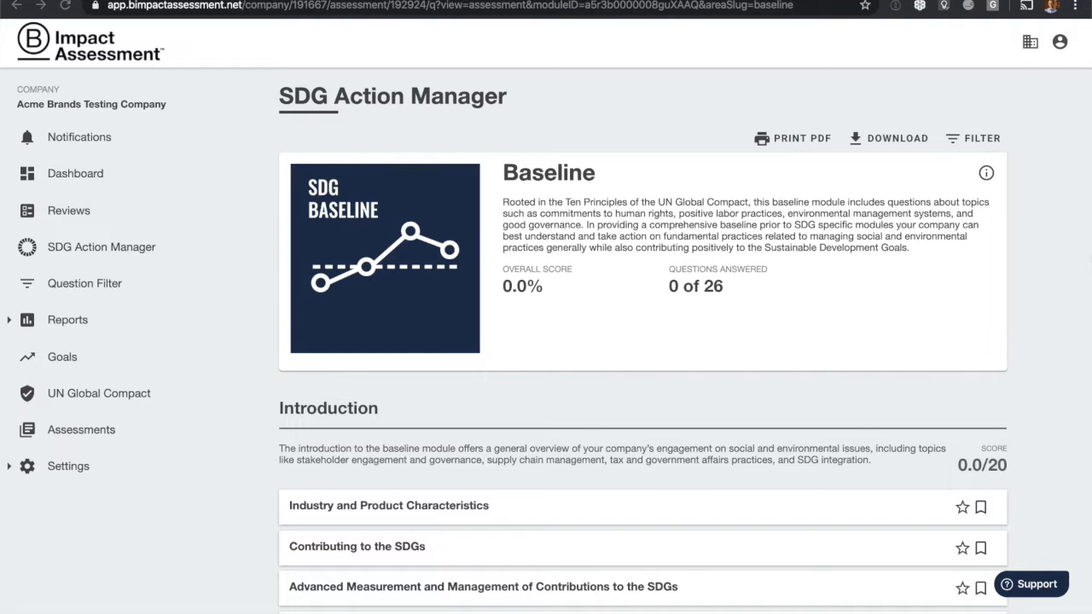
# Answer the Industry and Product Characteristics question with Media and save it.
pyautogui.scroll(-4, 719, 274)
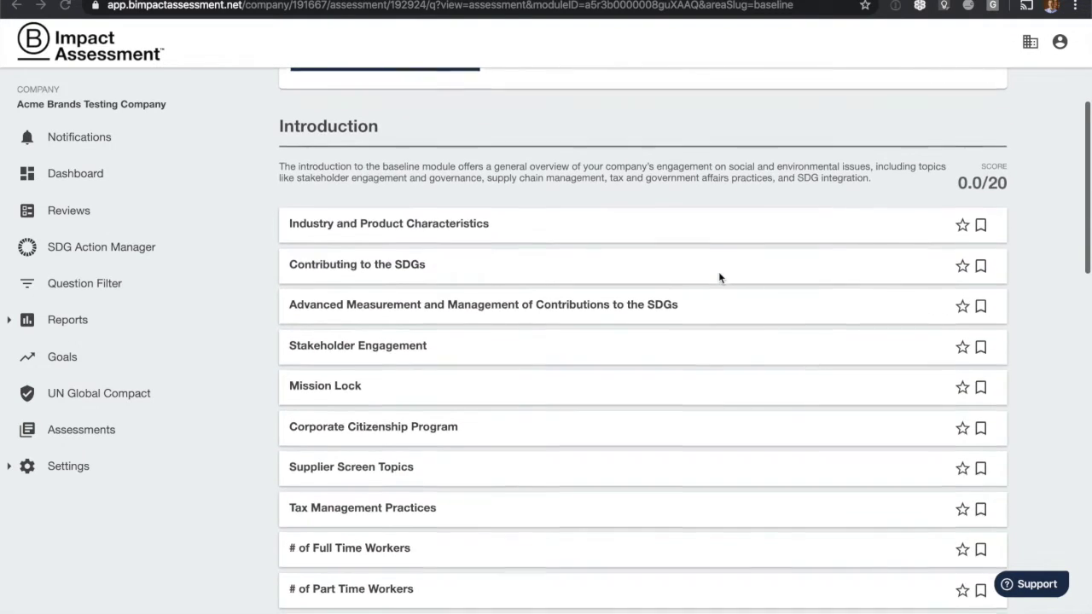
pyautogui.scroll(-1, 719, 278)
pyautogui.click(441, 160)
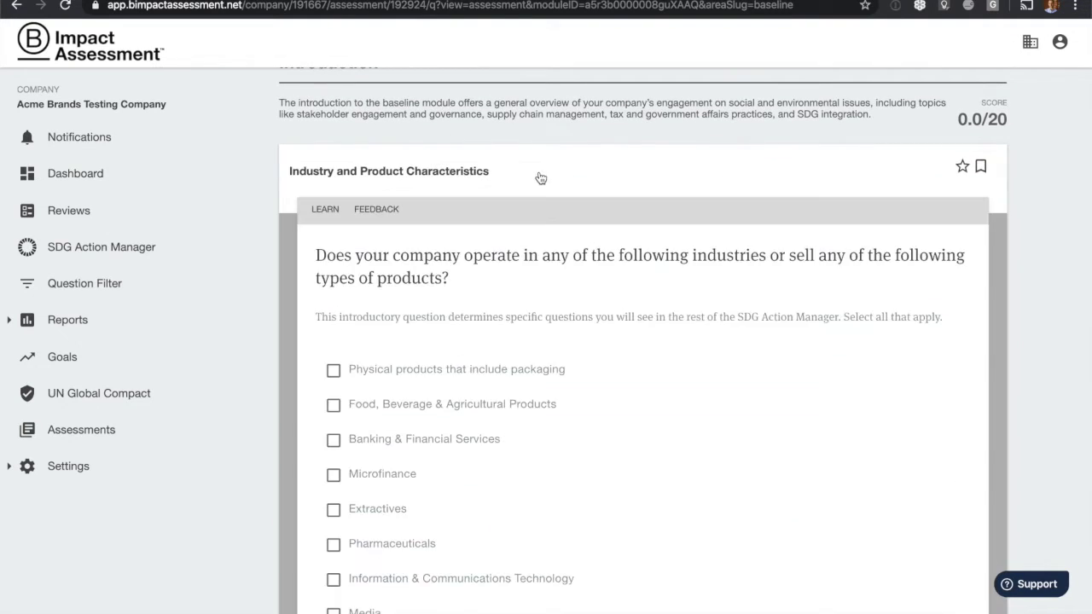
pyautogui.scroll(-2, 540, 177)
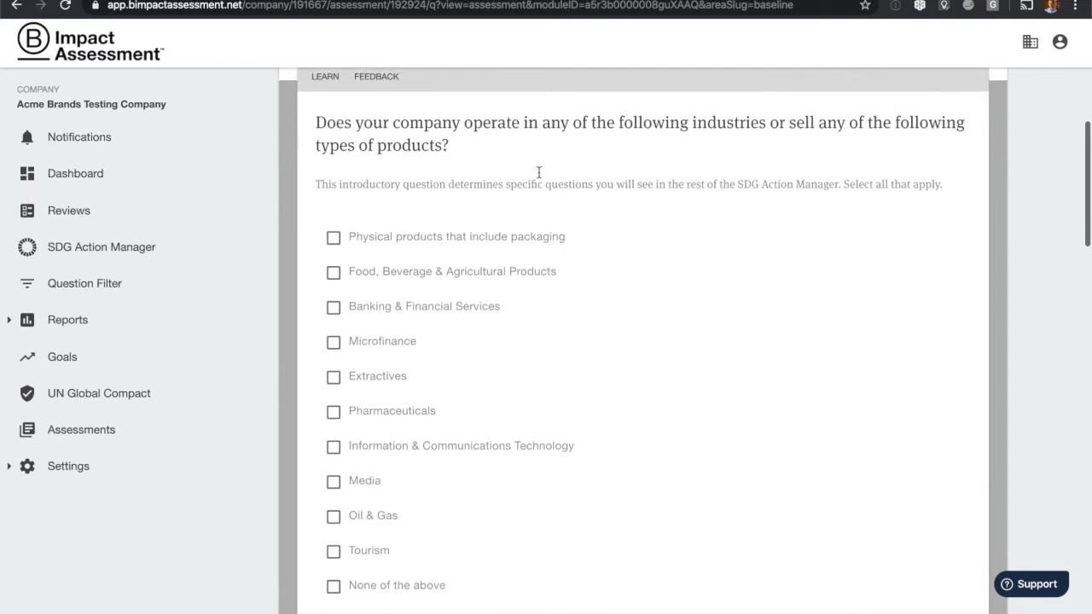
pyautogui.scroll(-1, 538, 174)
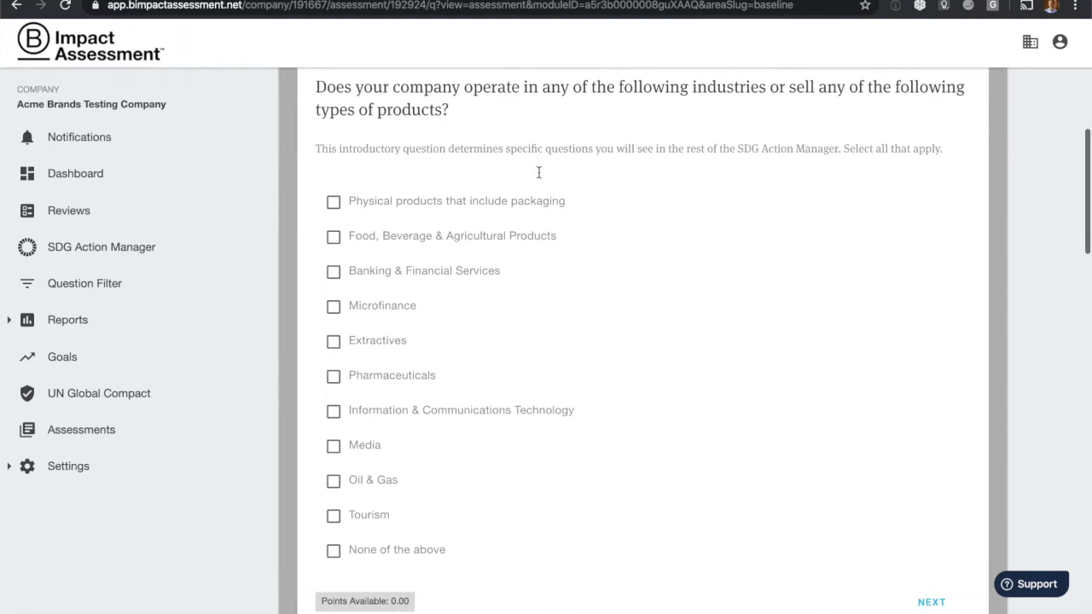
pyautogui.scroll(-1, 527, 256)
pyautogui.click(333, 381)
pyautogui.click(943, 534)
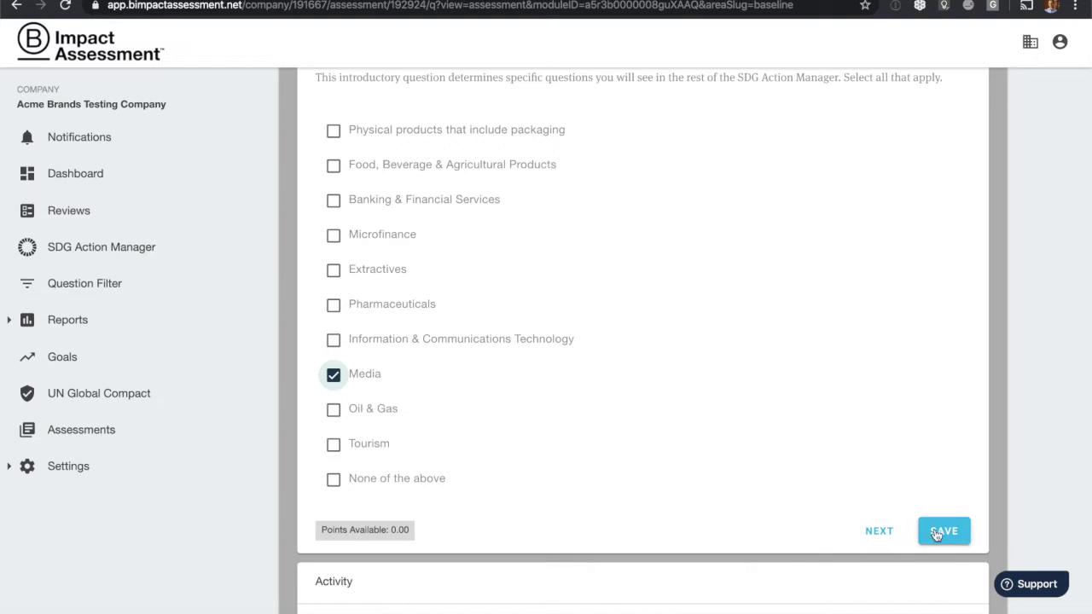
pyautogui.click(945, 533)
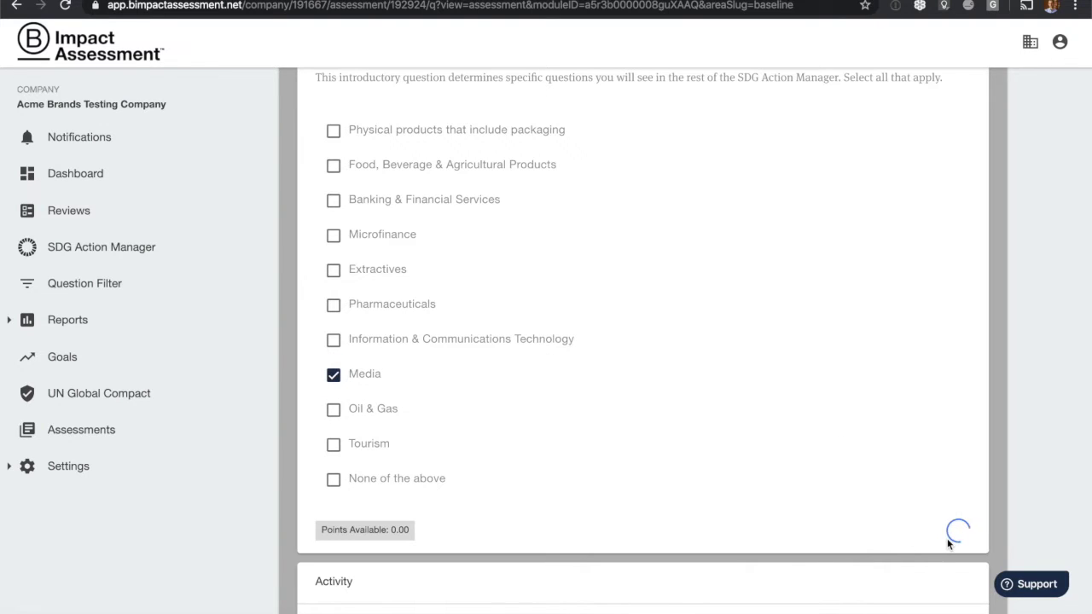
# On Contributing to the SDGs, tick opportunities-and-risks analysis and SDG-aligned reporting metrics, then save.
pyautogui.click(934, 534)
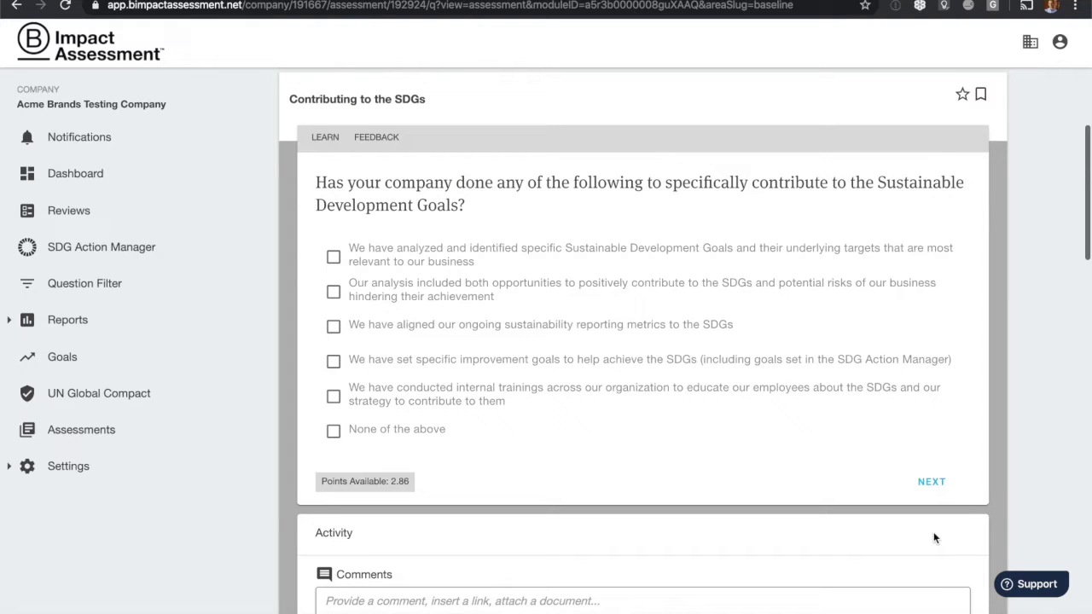
pyautogui.click(333, 293)
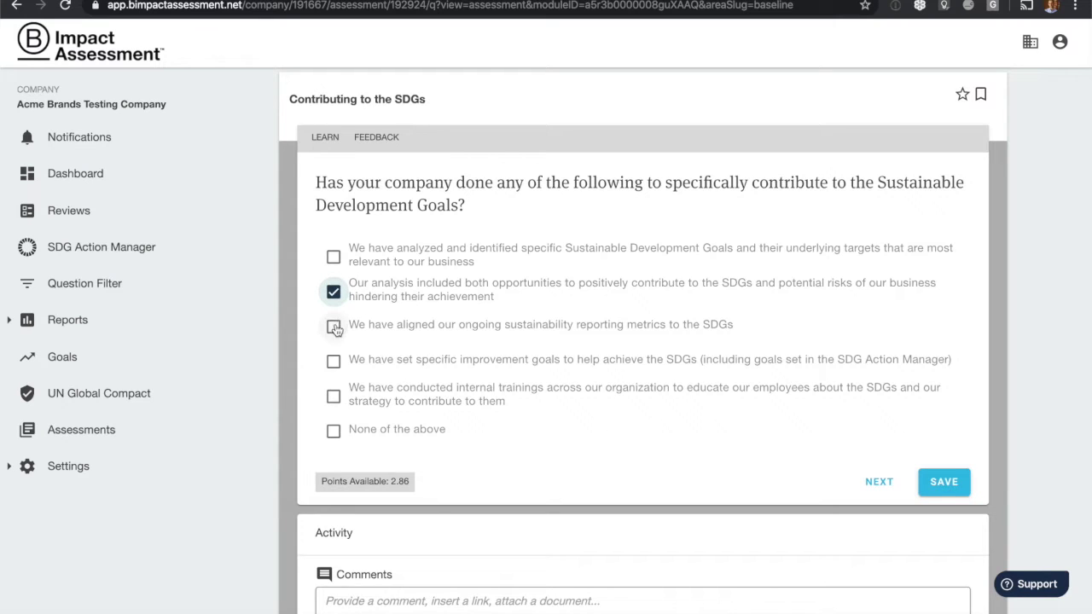
pyautogui.click(334, 327)
pyautogui.click(943, 483)
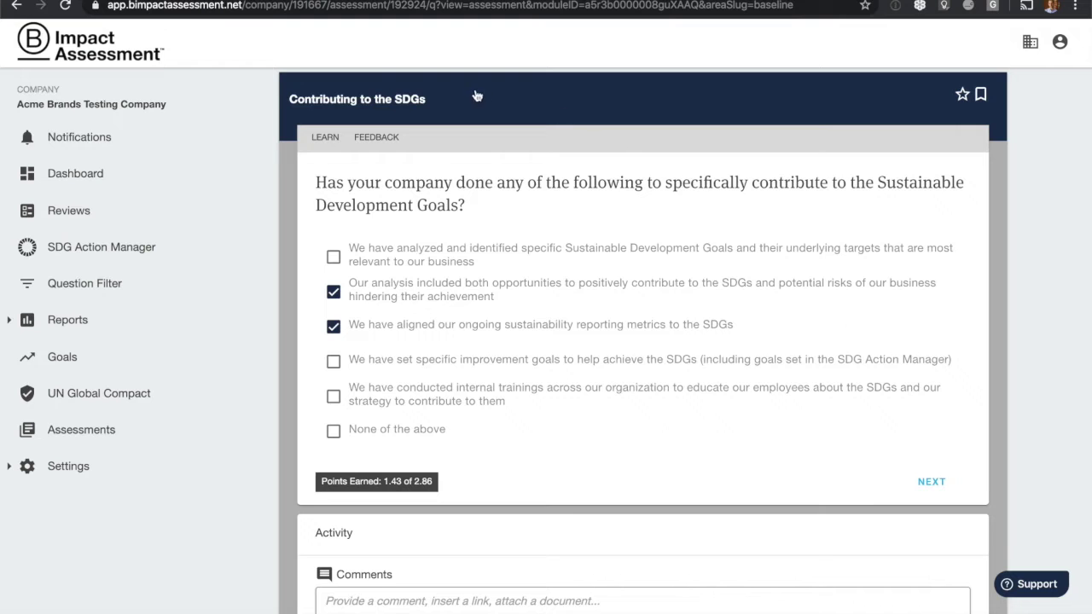
# Collapse the Contributing to the SDGs question and move through the remaining Baseline topics.
pyautogui.click(824, 99)
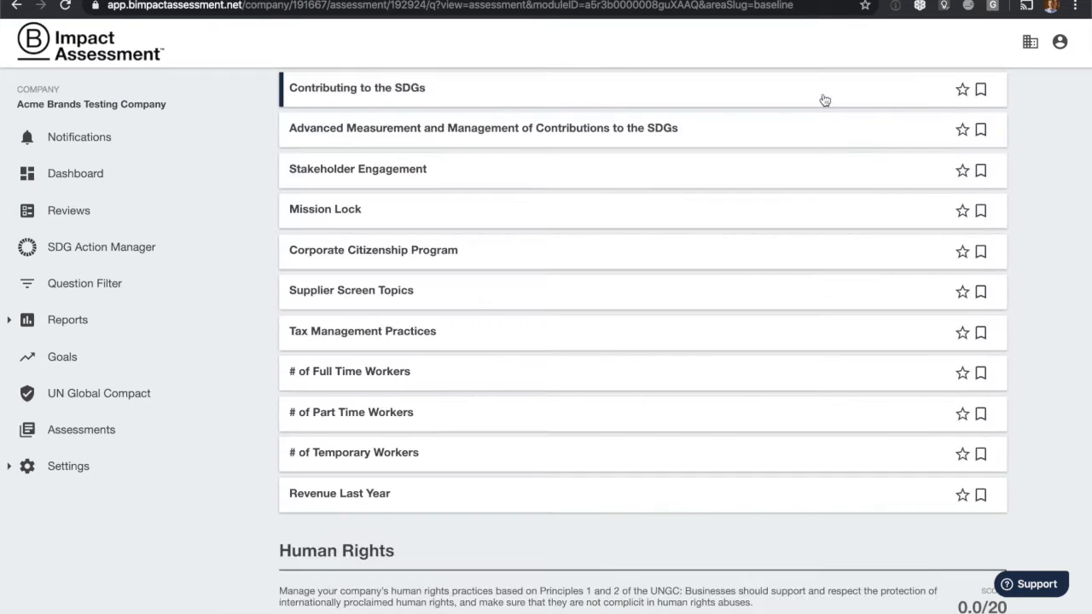
pyautogui.scroll(3, 825, 99)
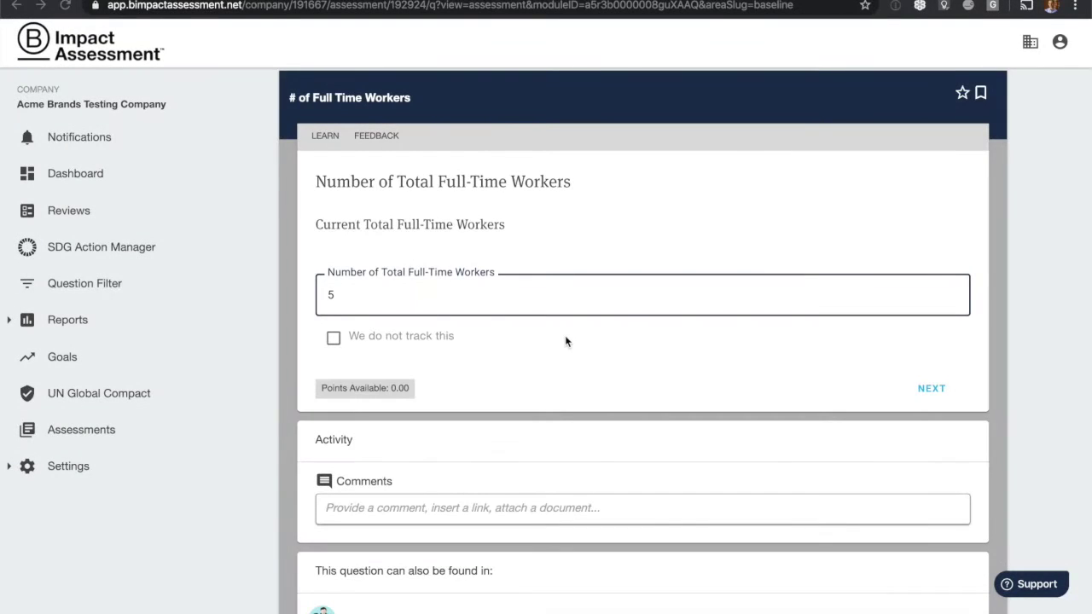
pyautogui.scroll(-2, 565, 341)
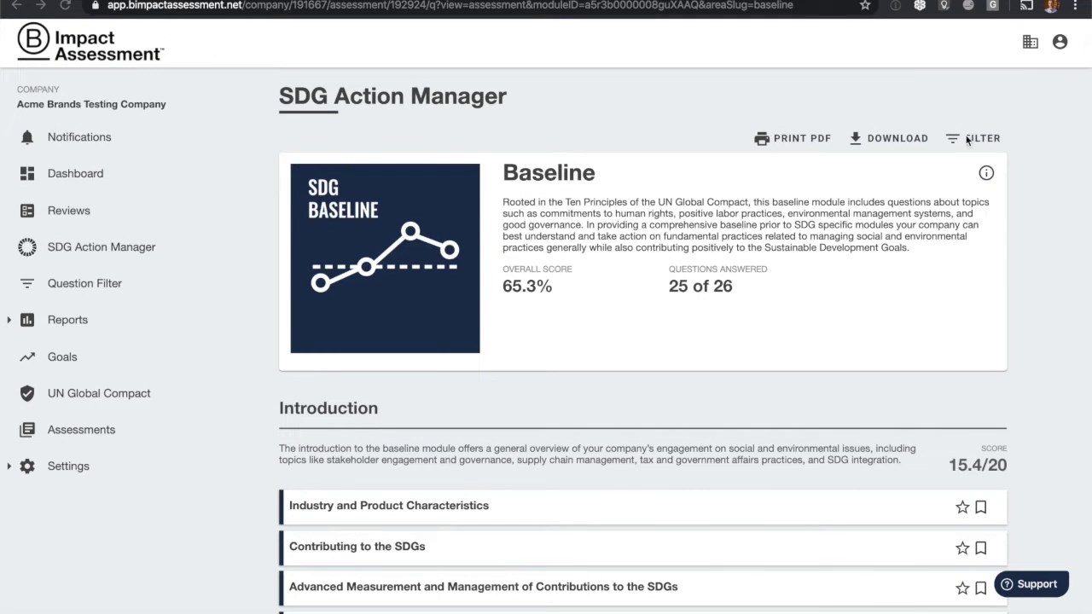
# Filter the Baseline questions by the Unanswered attribute to find the remaining one.
pyautogui.click(960, 142)
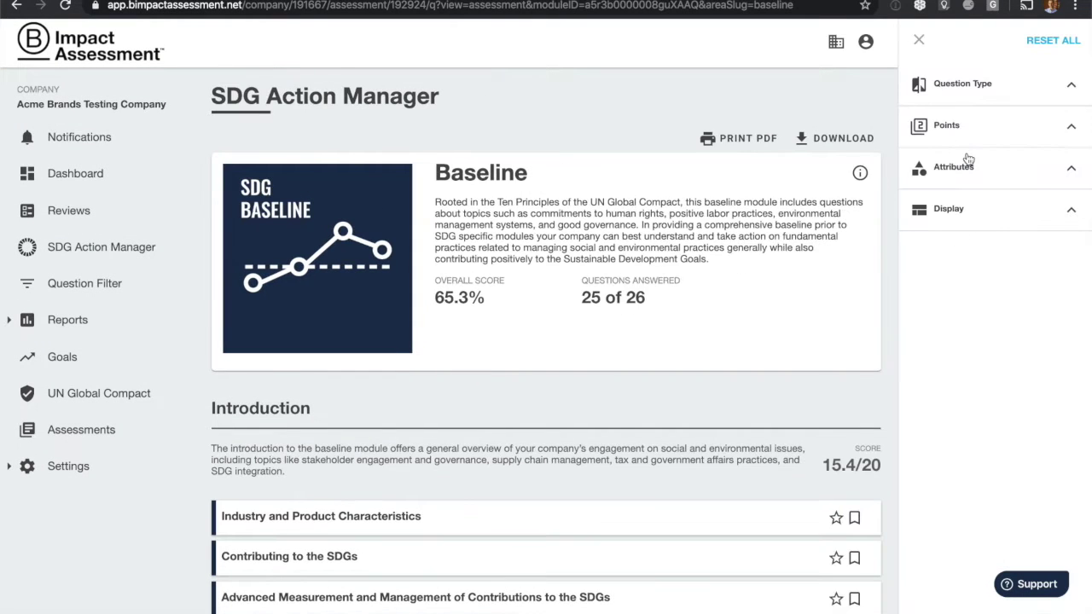
pyautogui.click(965, 168)
pyautogui.scroll(-1, 983, 376)
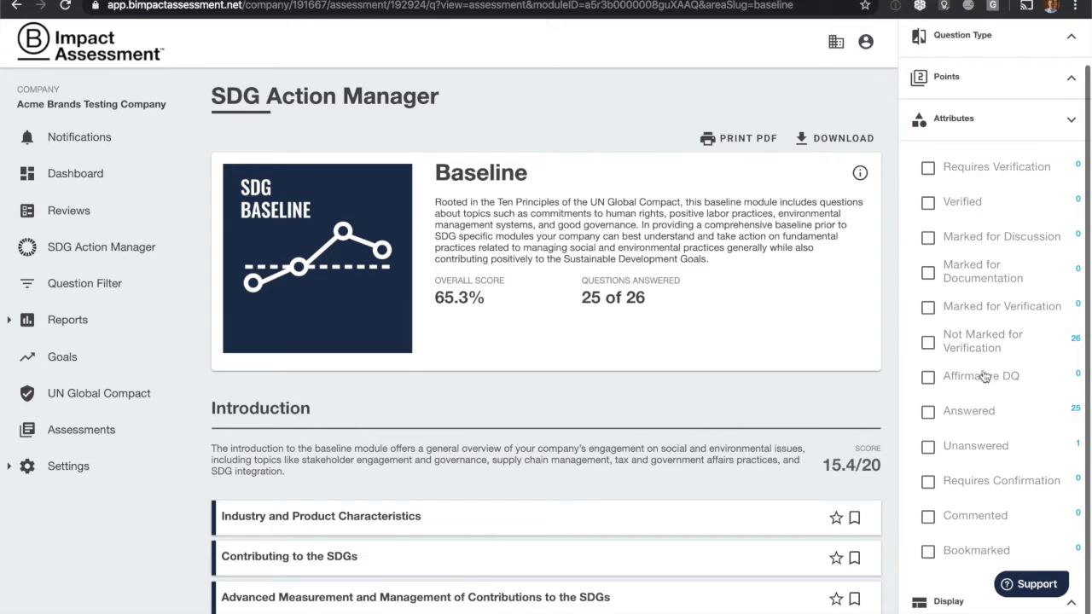
pyautogui.click(928, 447)
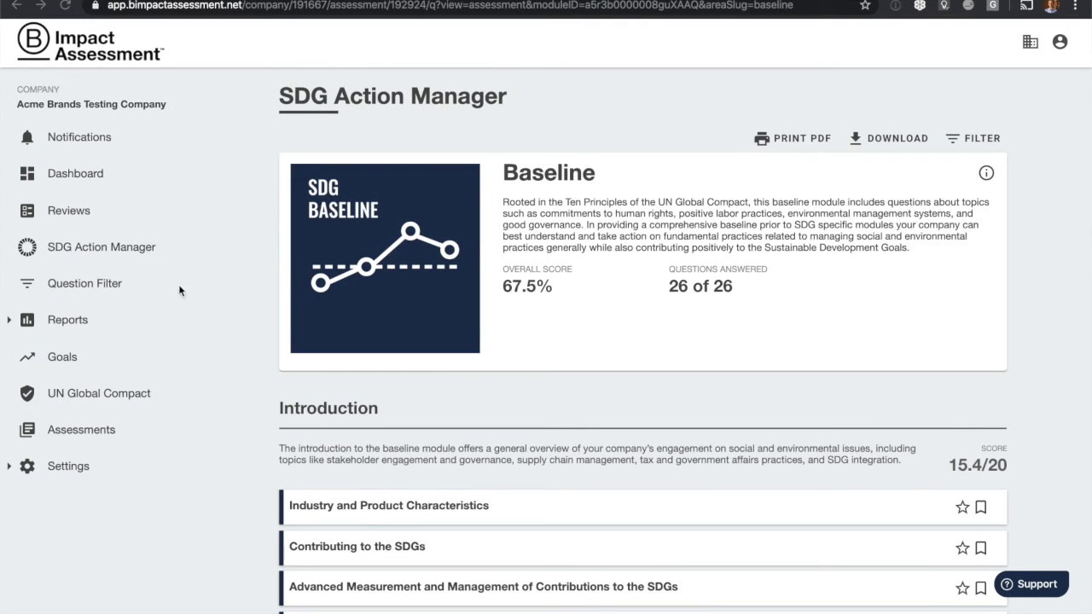
# Expand the Baseline row in the SDG Performance report, then go to the modules overview via VIEW.
pyautogui.click(65, 320)
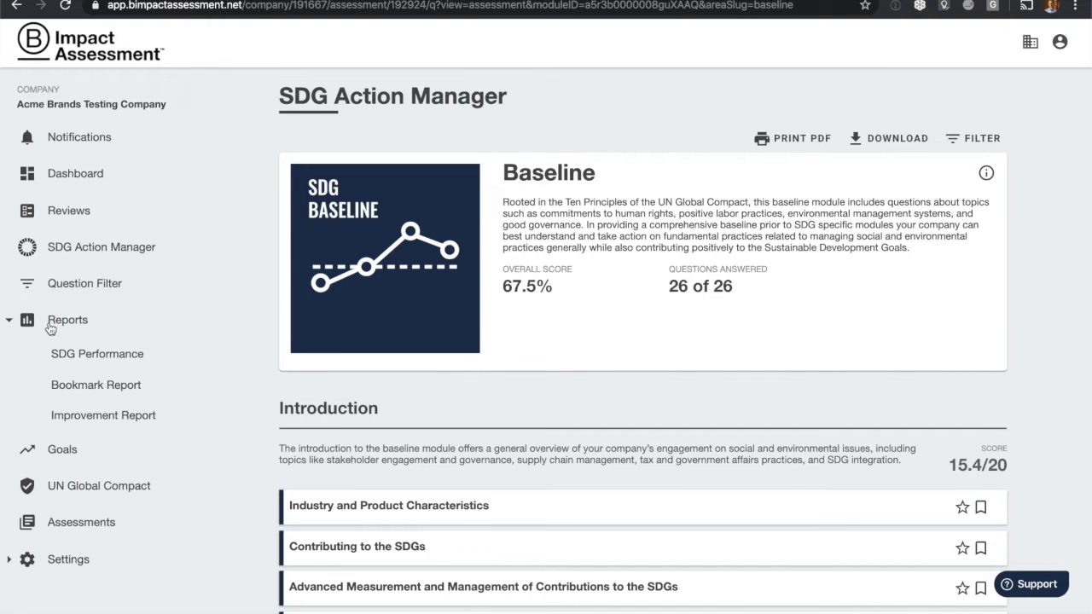
pyautogui.click(83, 356)
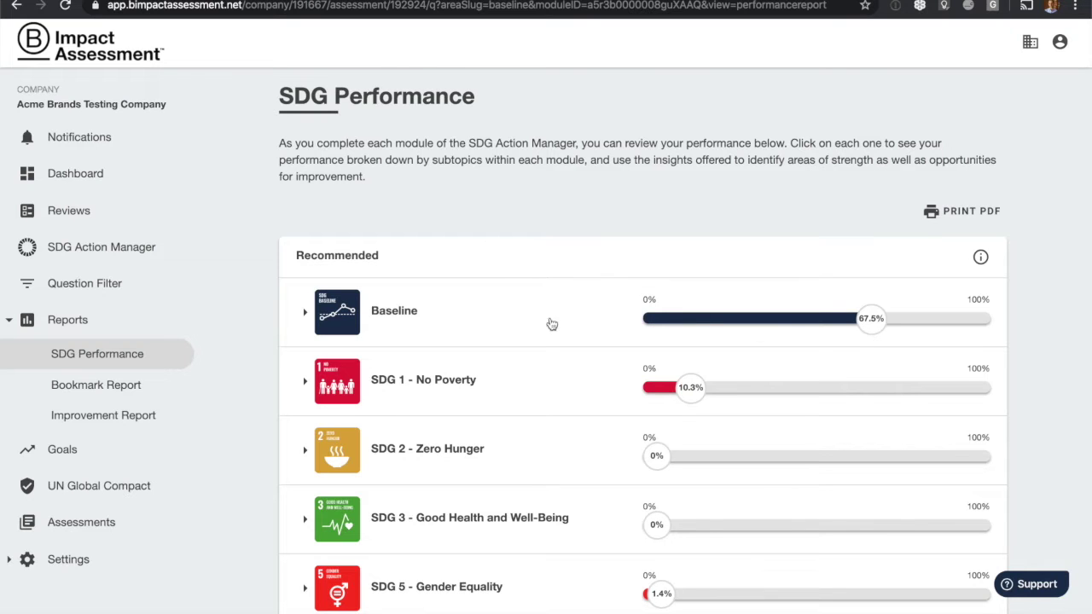
pyautogui.click(306, 316)
pyautogui.scroll(-2, 307, 320)
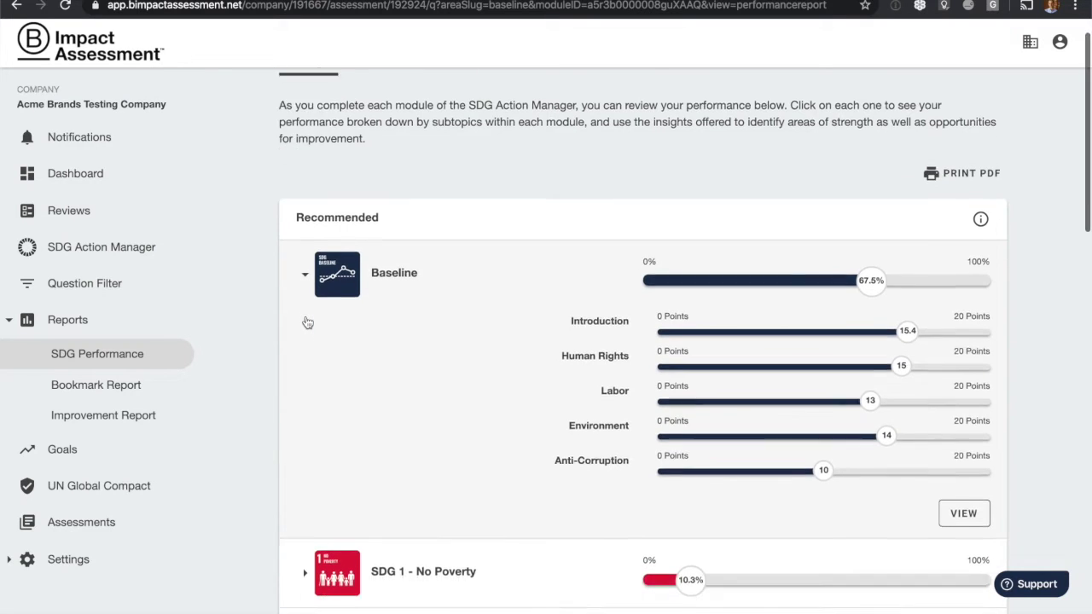
pyautogui.scroll(-1, 308, 321)
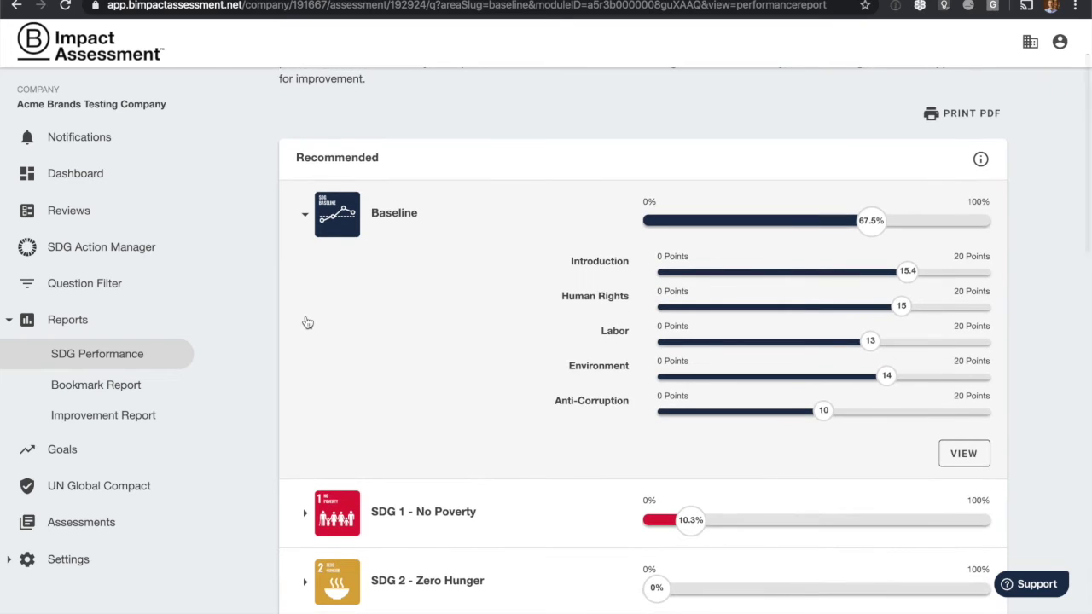
pyautogui.scroll(-1, 307, 322)
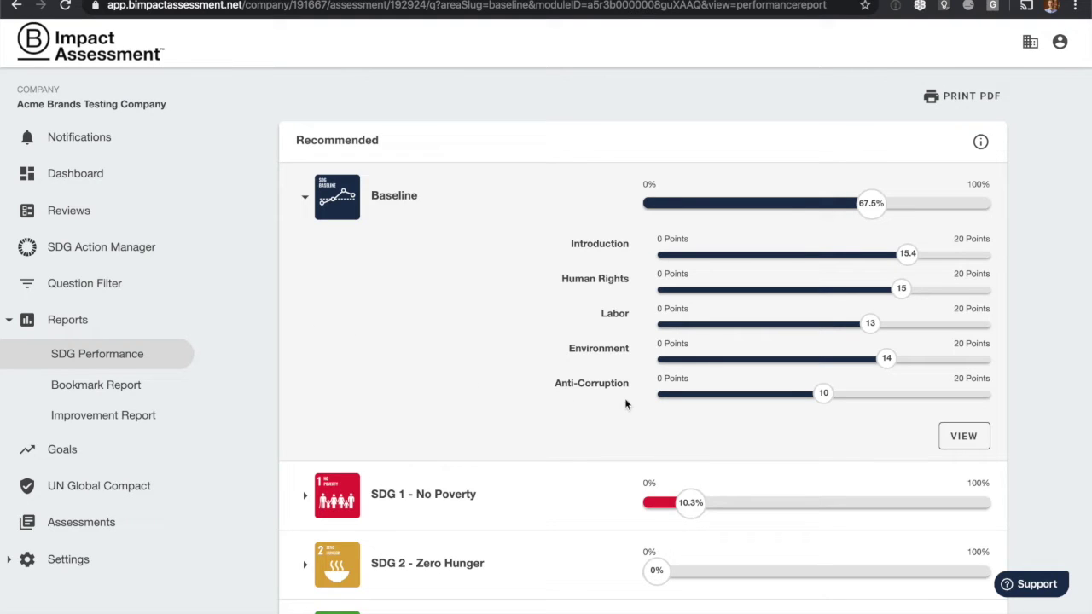
pyautogui.click(952, 440)
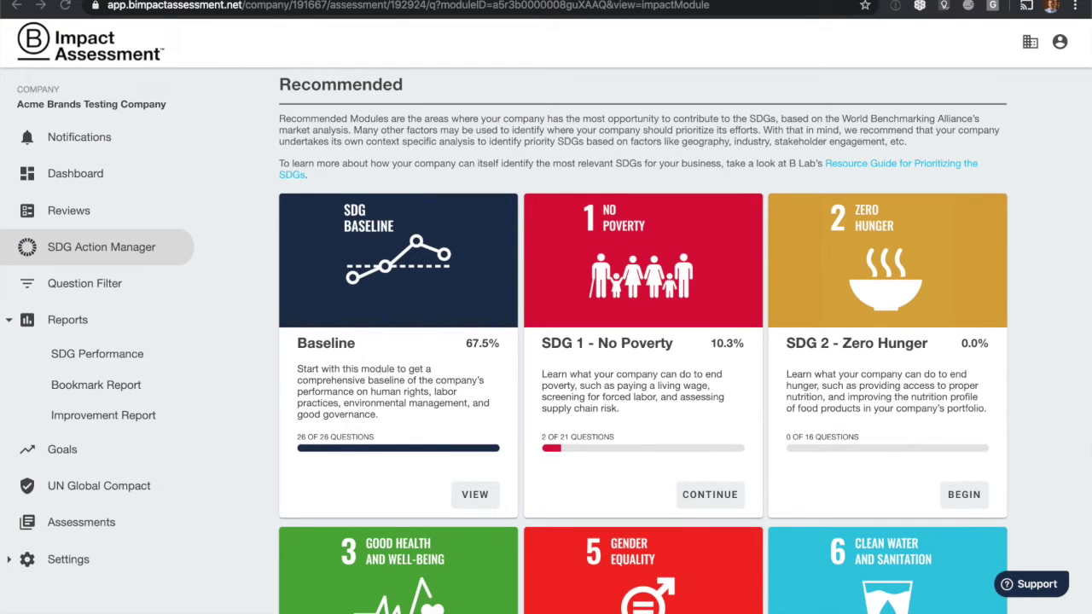
# Continue SDG 1, tick the third and fourth Introduction - No Poverty options, and save.
pyautogui.click(711, 498)
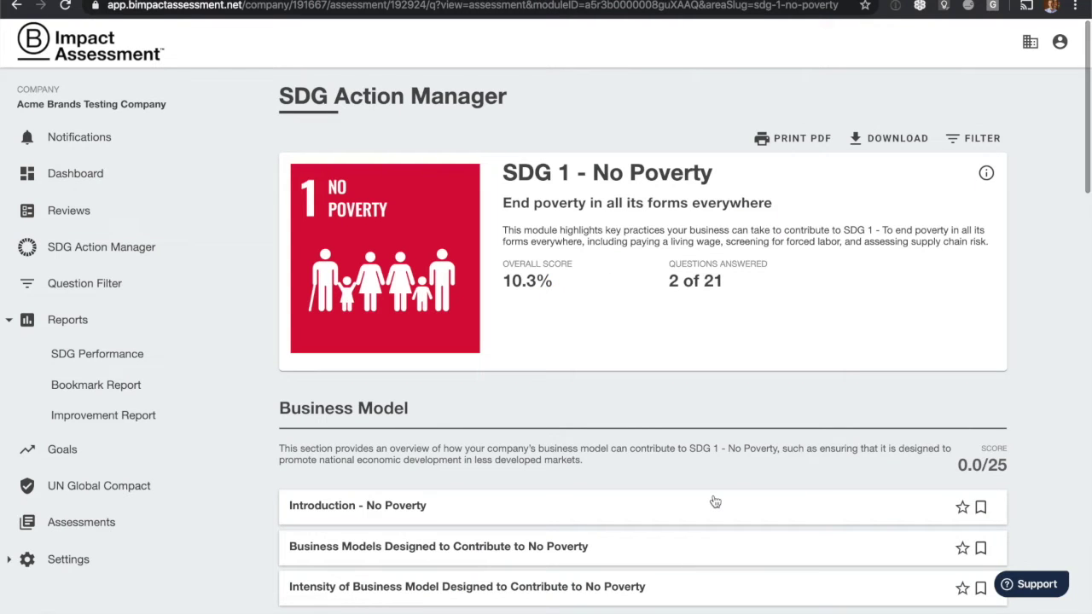
pyautogui.scroll(-4, 715, 502)
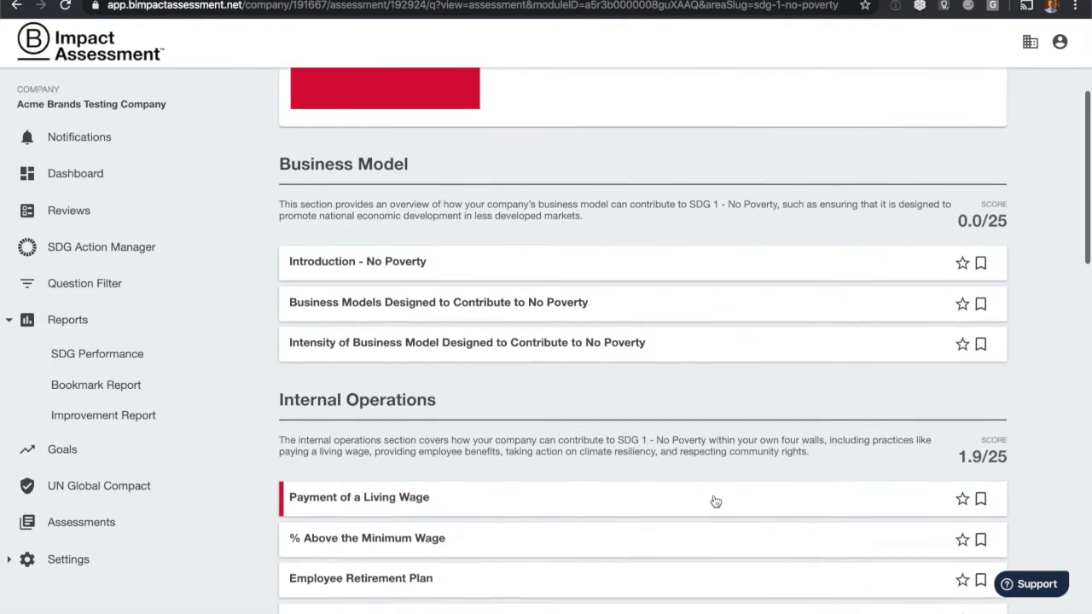
pyautogui.click(654, 213)
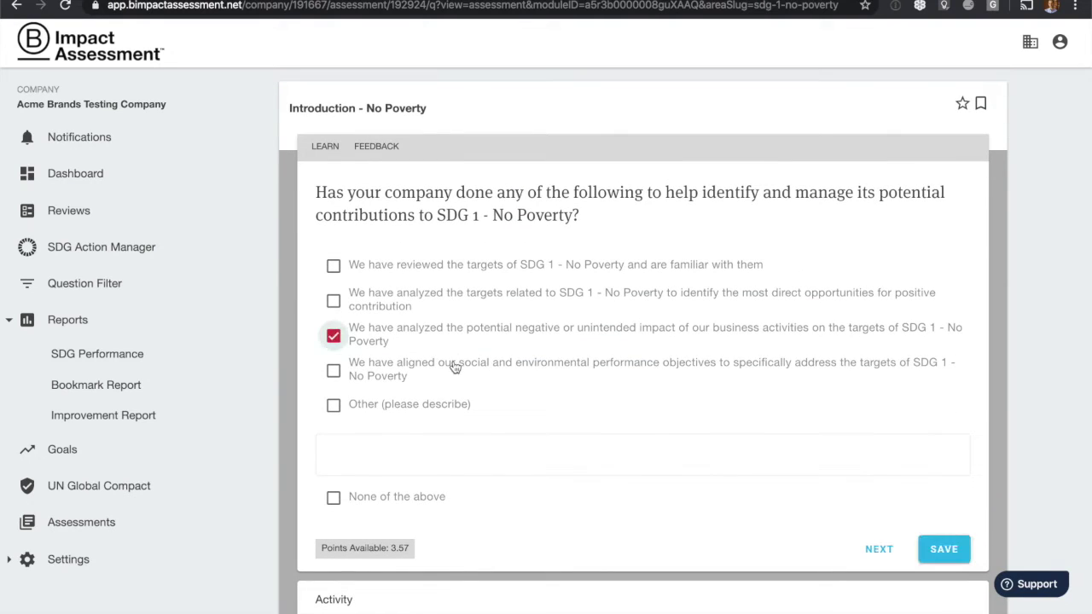
pyautogui.click(452, 366)
pyautogui.click(955, 550)
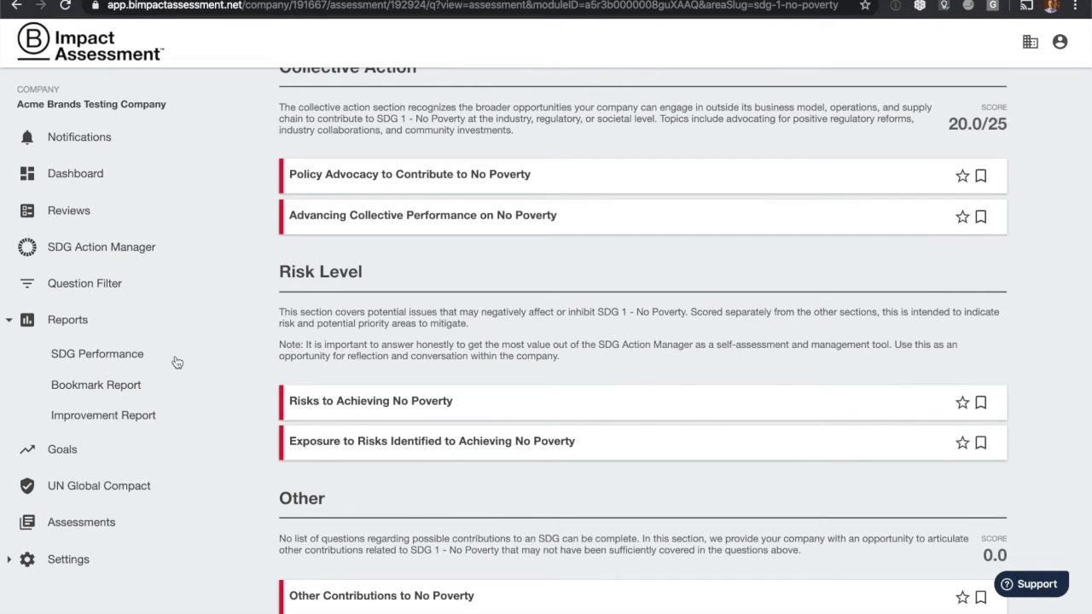
# Open the SDG Performance report and expand the SDG 1 - No Poverty breakdown.
pyautogui.click(115, 358)
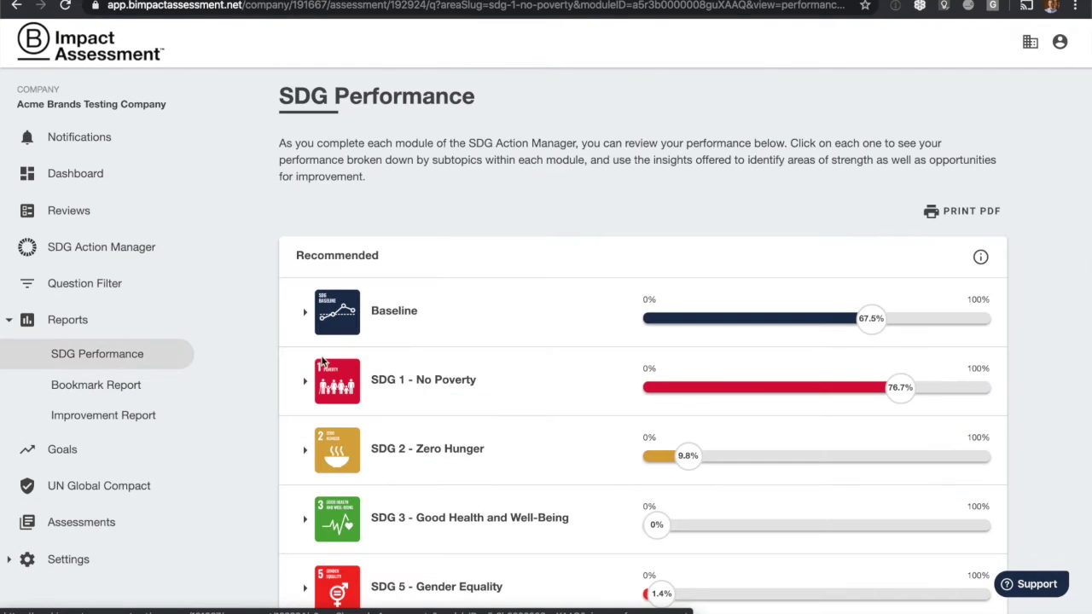
pyautogui.scroll(-3, 506, 376)
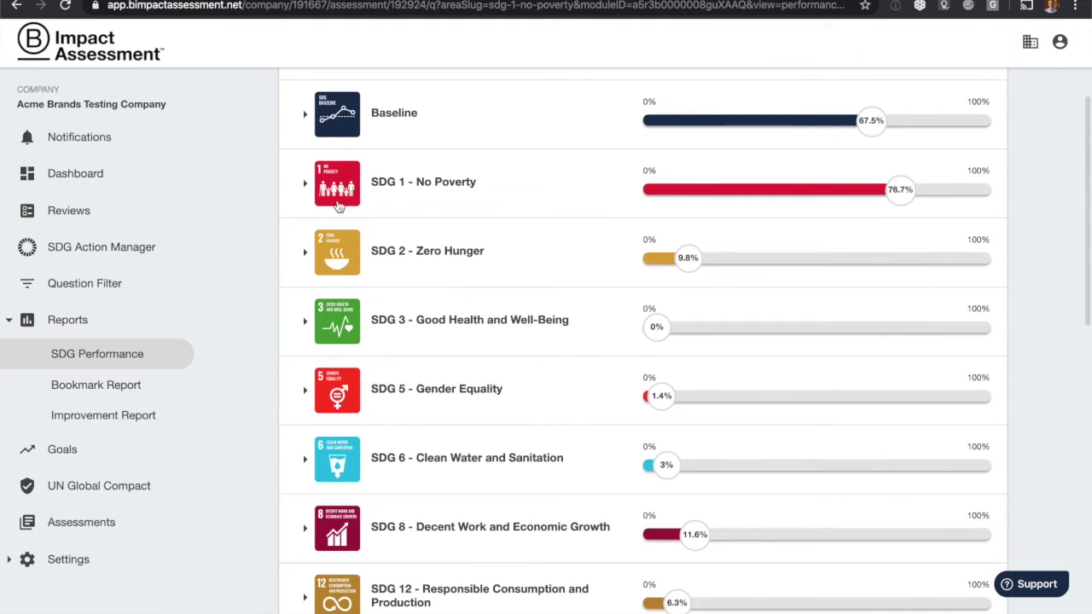
pyautogui.click(306, 186)
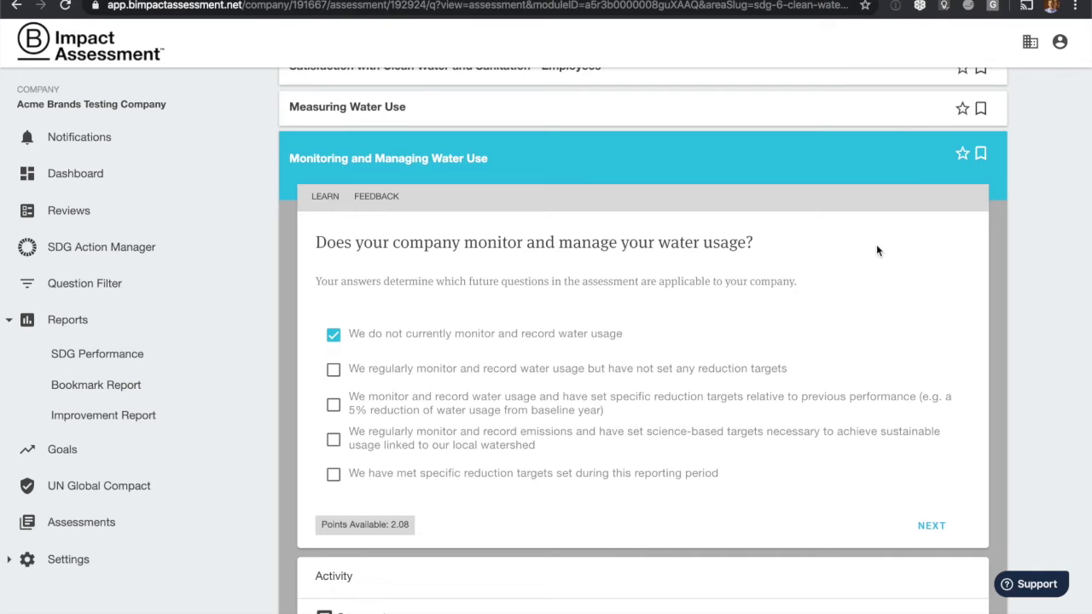
# Save a water-use goal for reduction and science-based watershed targets, due in 6 months, with email reminders.
pyautogui.click(964, 155)
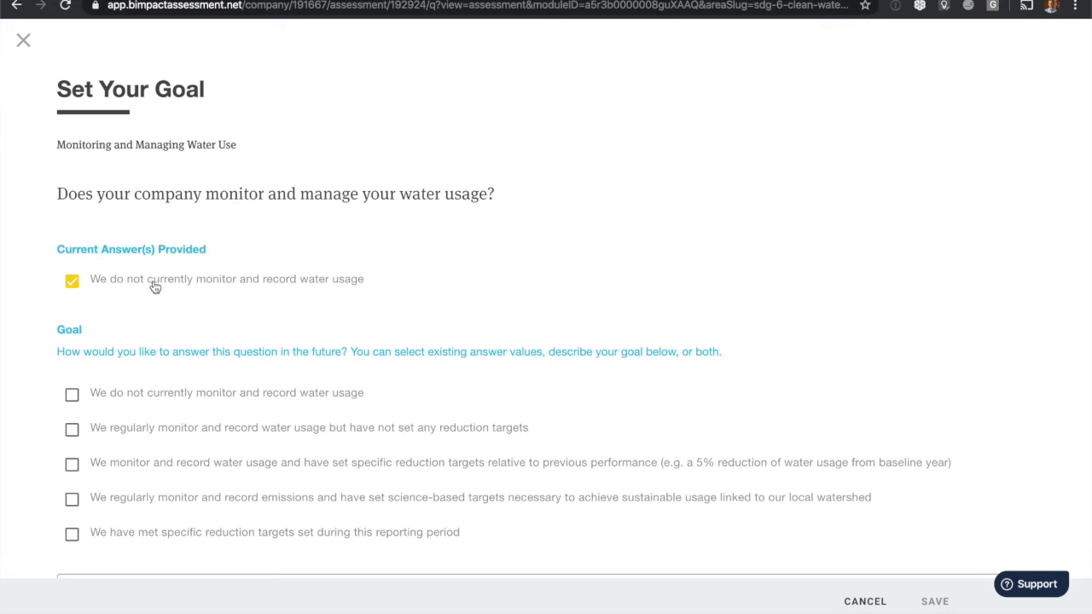
pyautogui.scroll(-3, 117, 288)
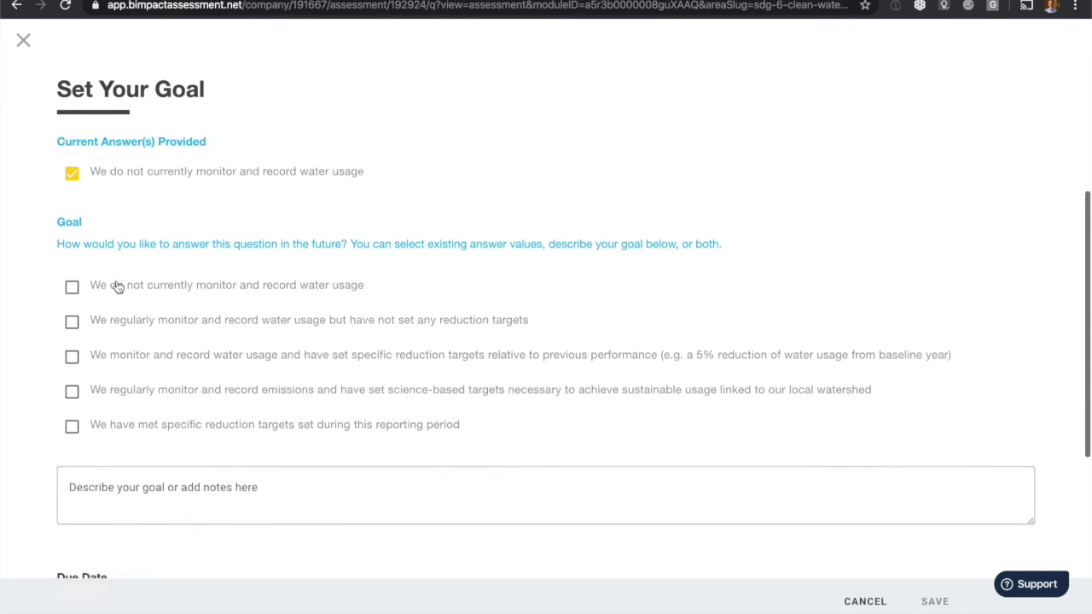
pyautogui.click(73, 305)
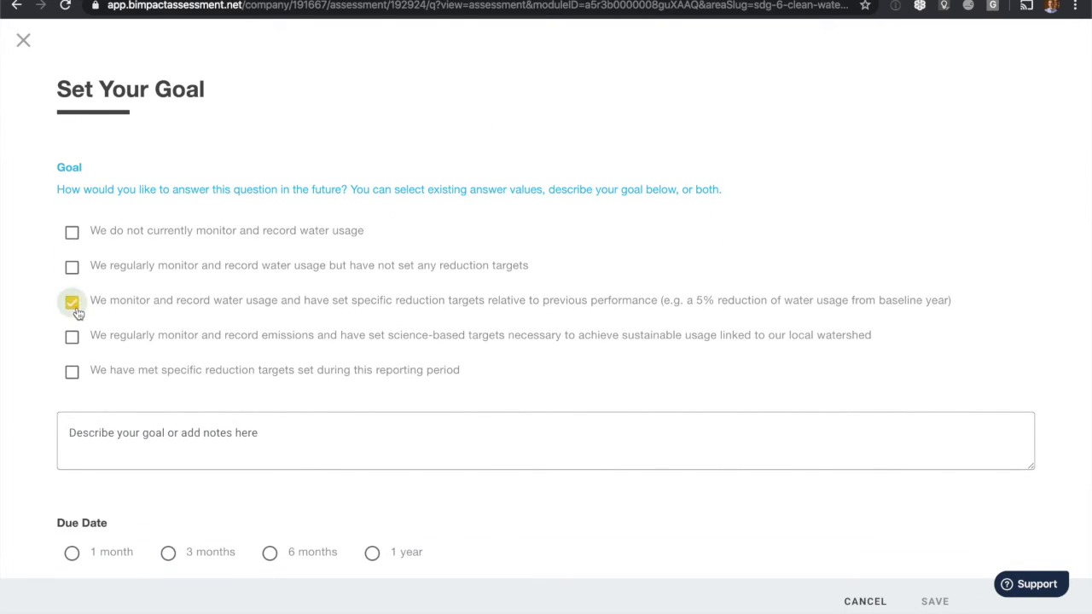
pyautogui.click(72, 338)
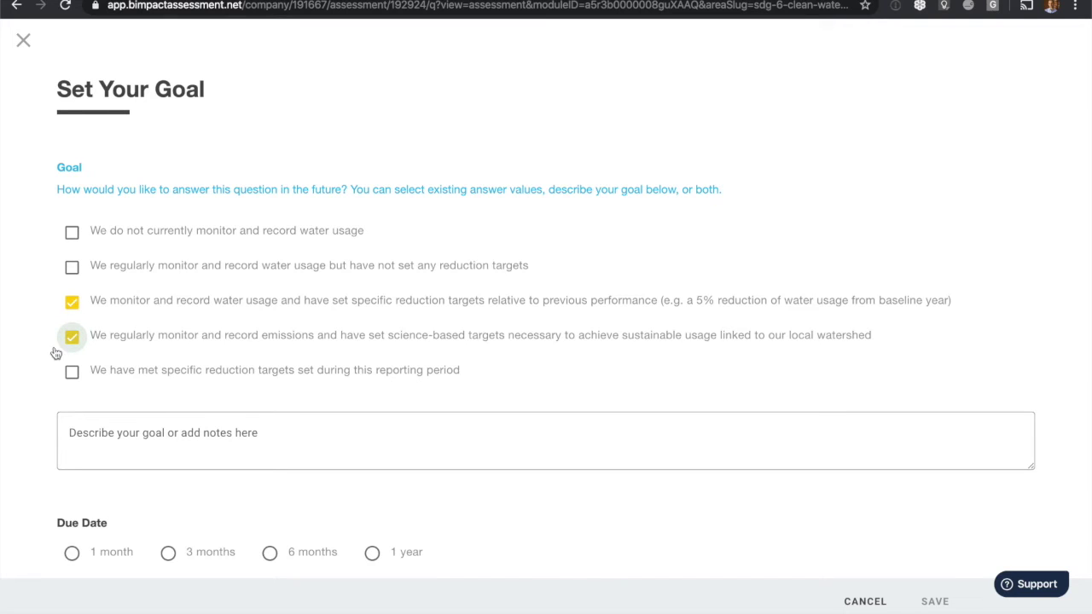
pyautogui.scroll(-2, 45, 359)
pyautogui.scroll(-1, 46, 359)
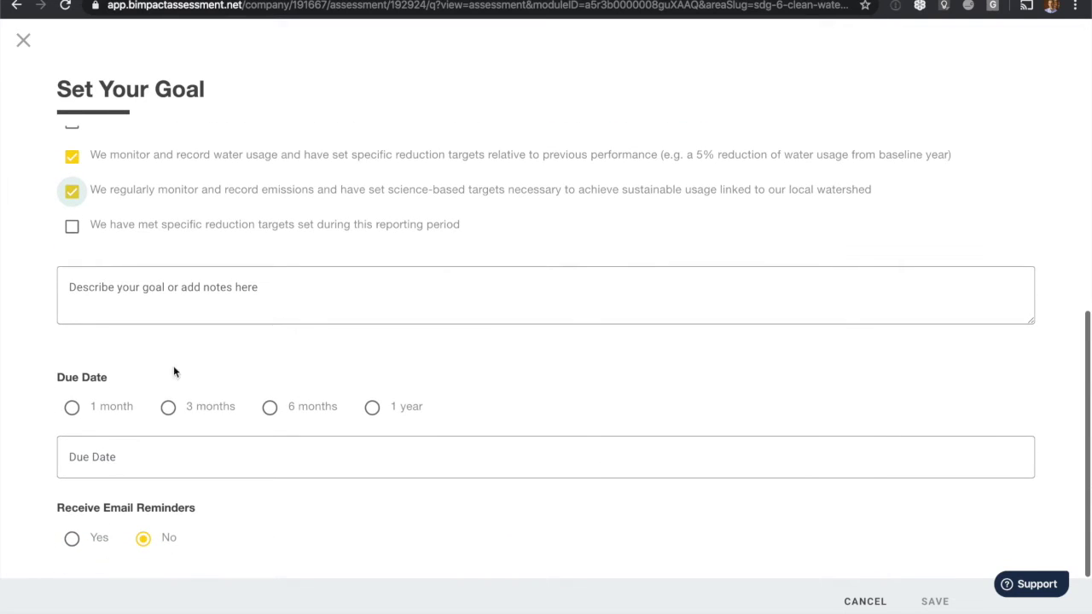
pyautogui.click(269, 409)
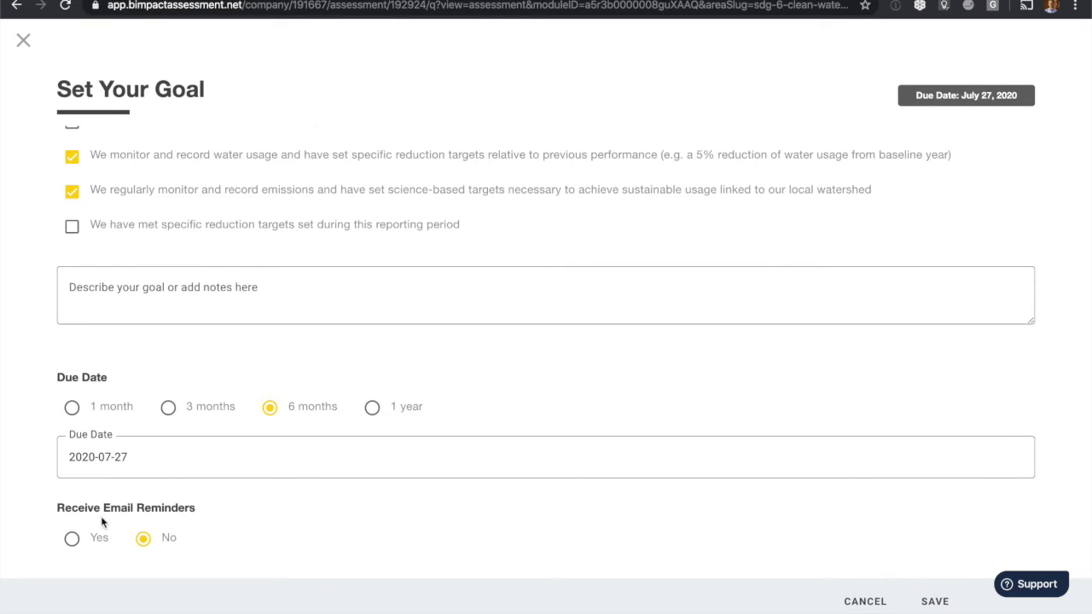
pyautogui.click(72, 541)
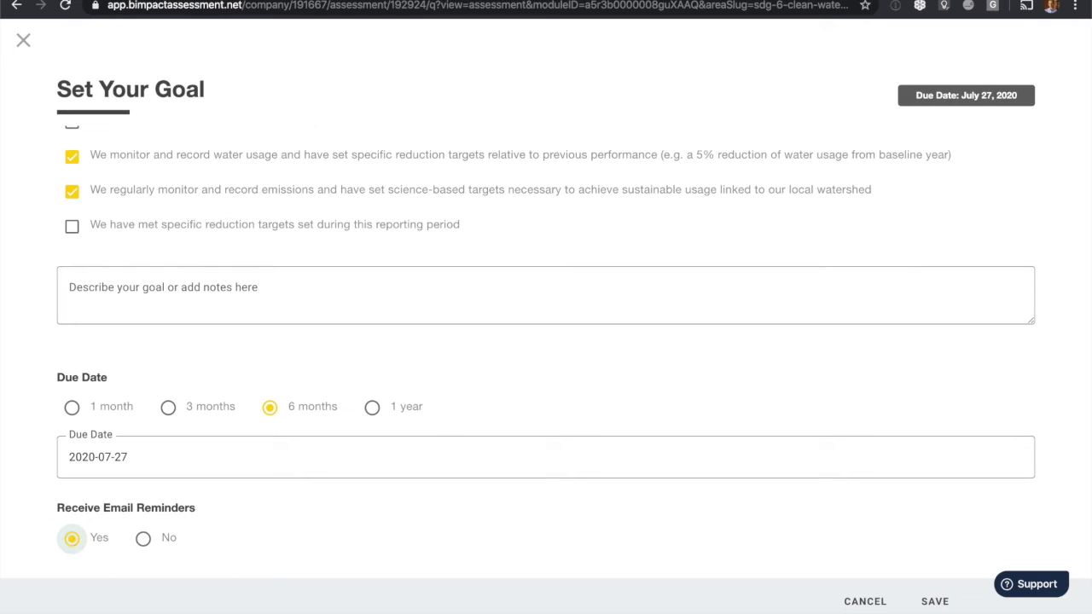
pyautogui.click(935, 603)
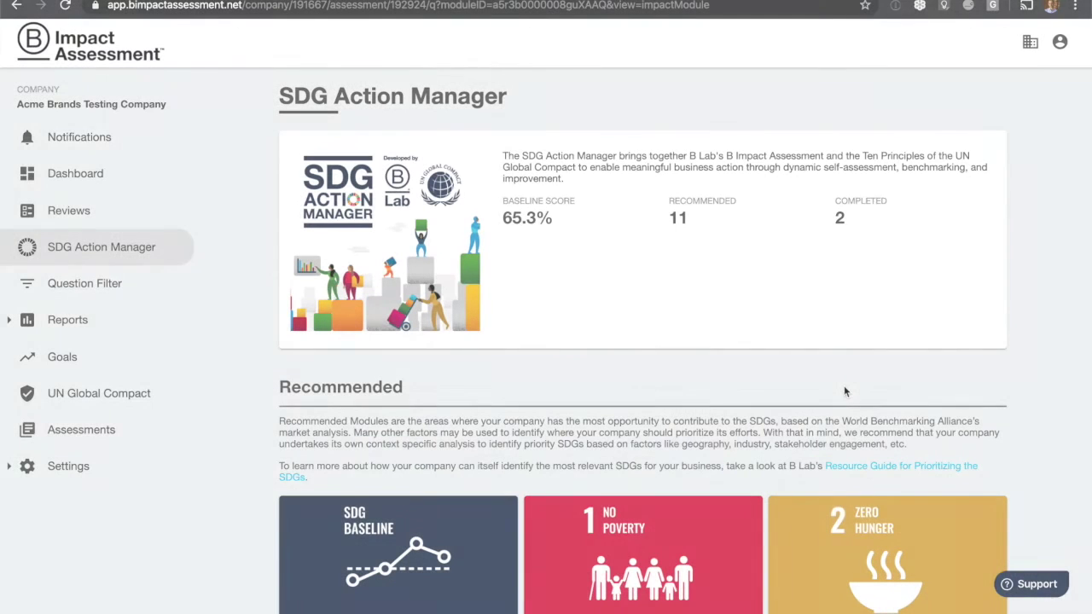
# Go to Settings > Team Members and start adding a new team member.
pyautogui.click(64, 469)
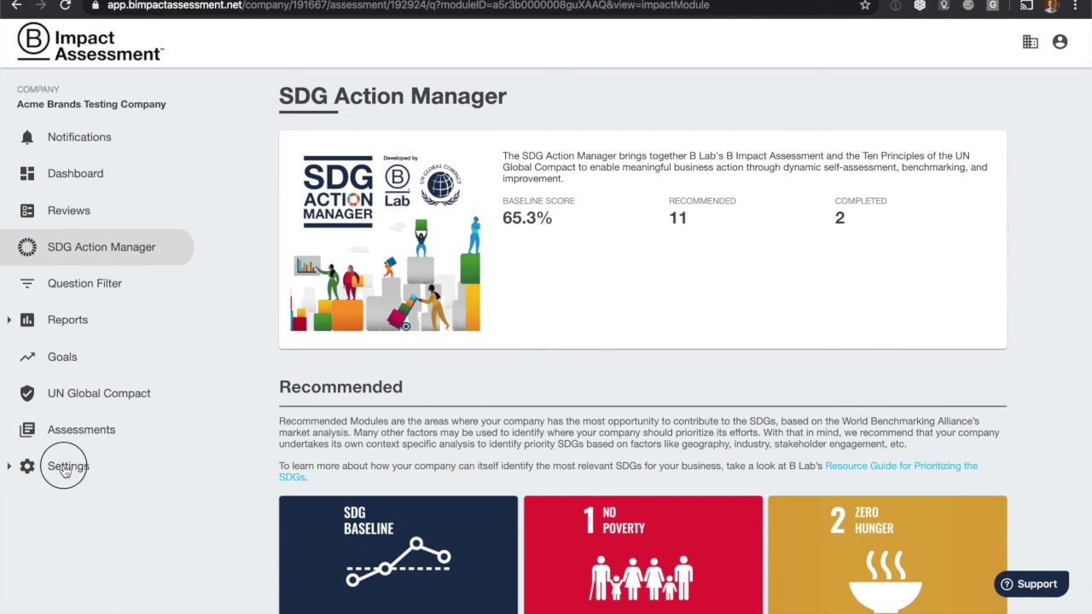
pyautogui.click(94, 534)
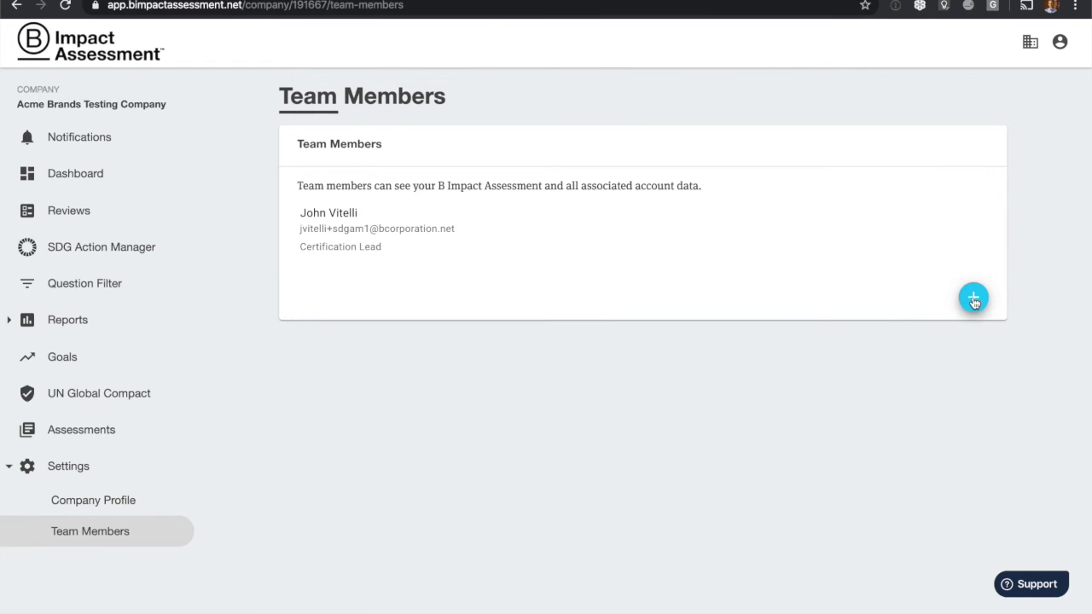
pyautogui.click(974, 298)
# Invite the member with their first and last name, pasted e-mail, and the note 'Let's get to work!'.
pyautogui.write('John')
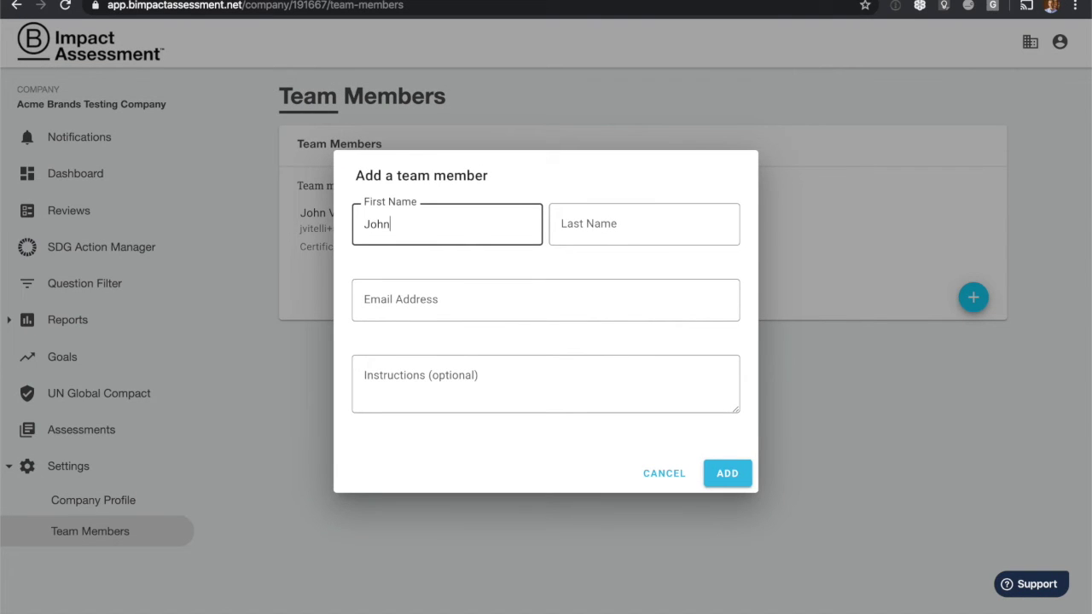
pyautogui.press('Tab')
pyautogui.write('Teammember')
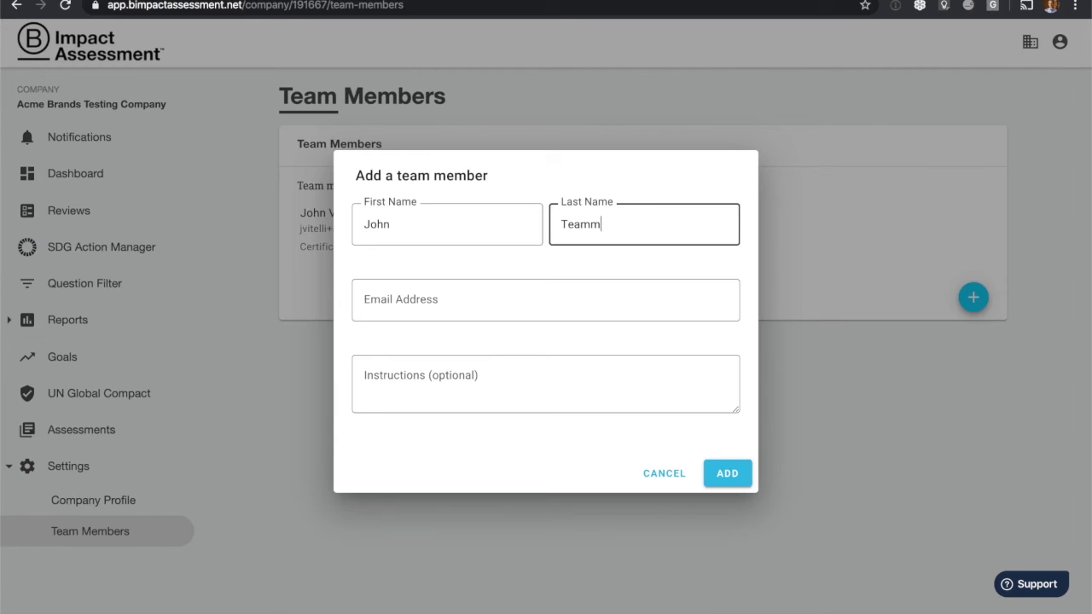
pyautogui.press('Tab')
pyautogui.hotkey('ctrl', 'v')
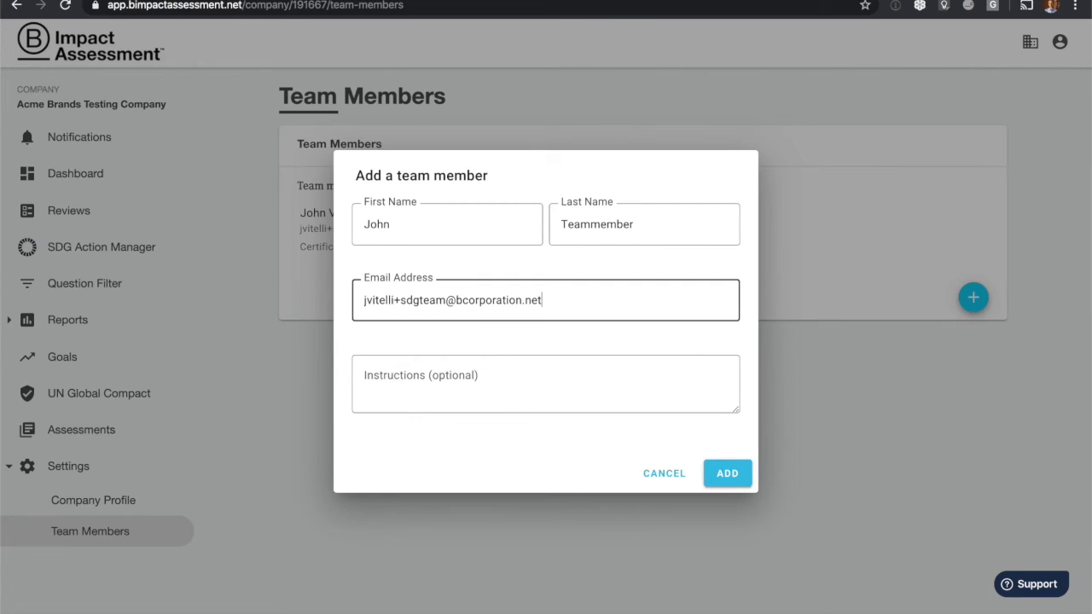
pyautogui.press('Tab')
pyautogui.write("Let's get to work!")
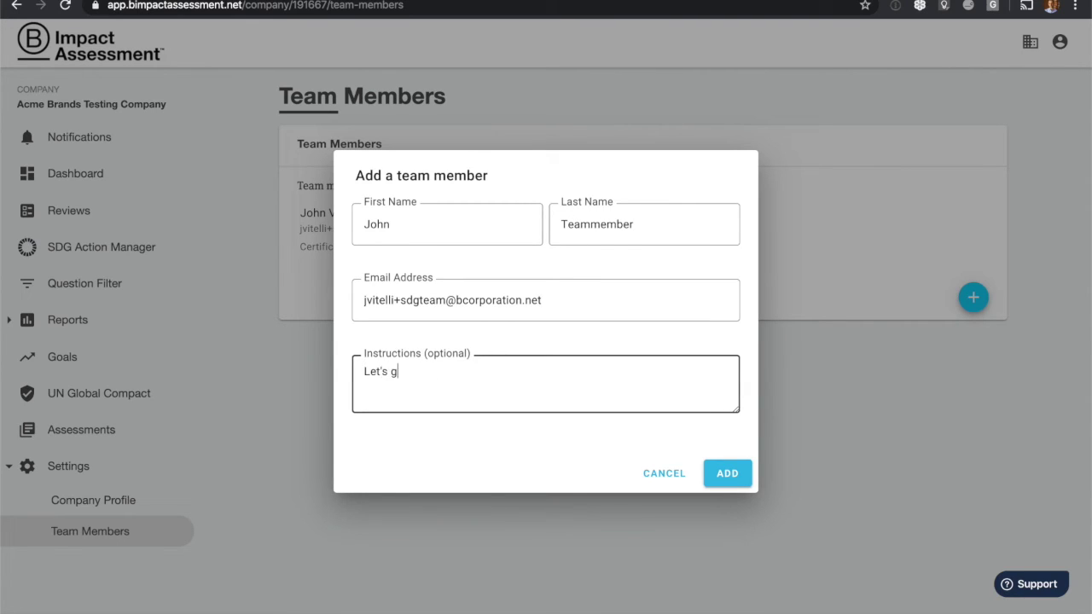
pyautogui.click(730, 477)
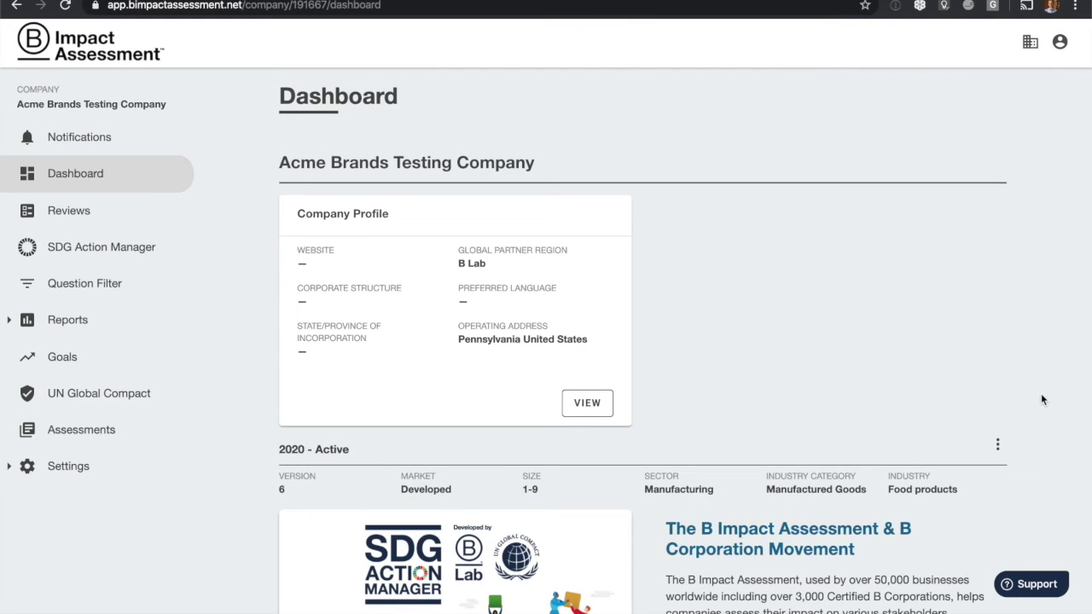
# Resume the SDG Action Manager from its card on the Dashboard.
pyautogui.scroll(-5, 1041, 400)
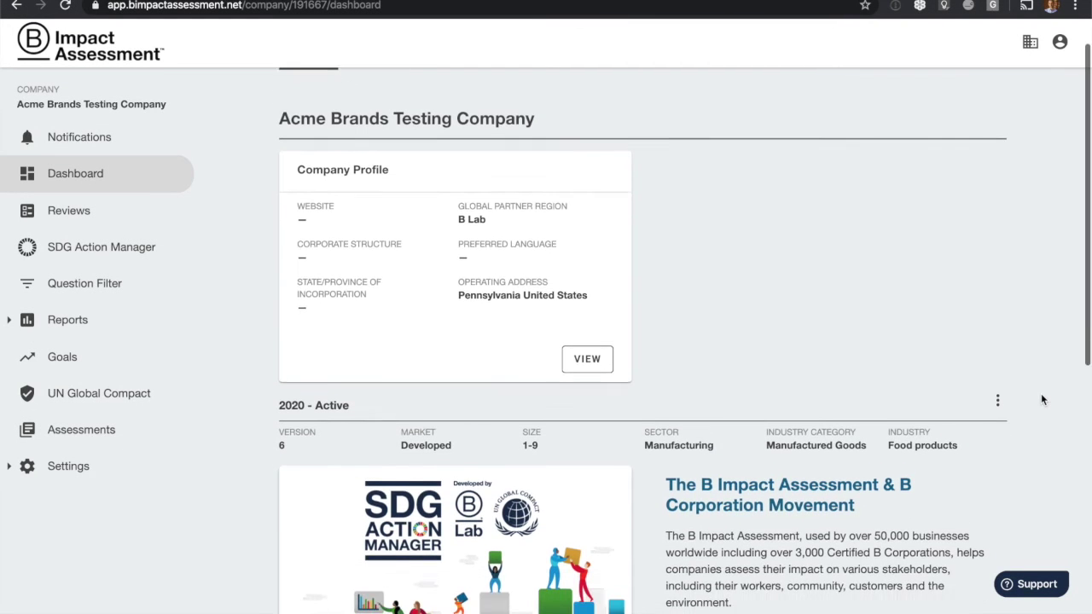
pyautogui.scroll(-4, 1041, 399)
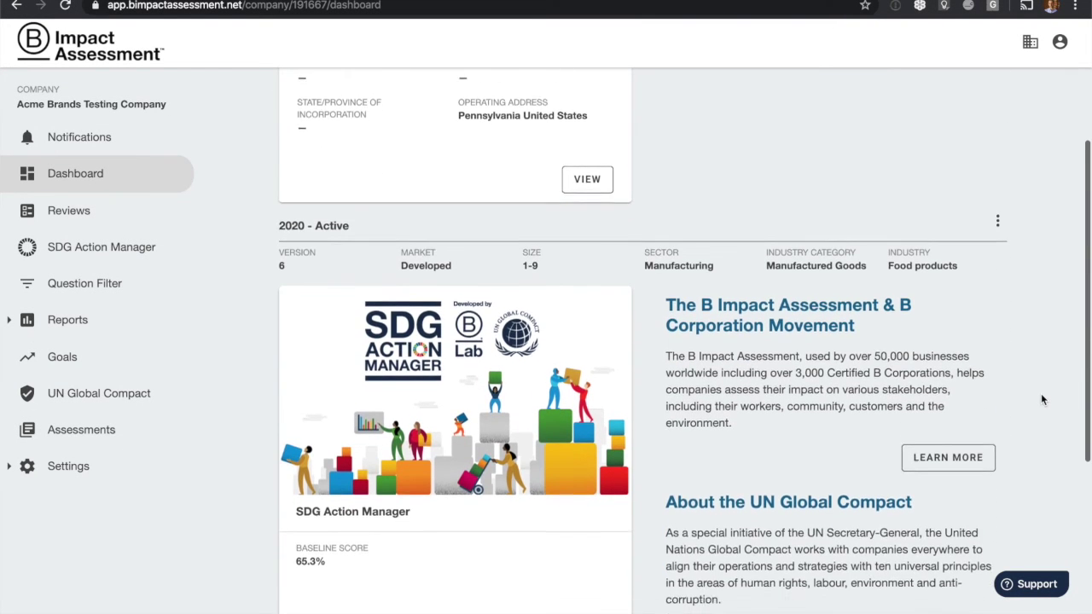
pyautogui.scroll(-1, 1041, 399)
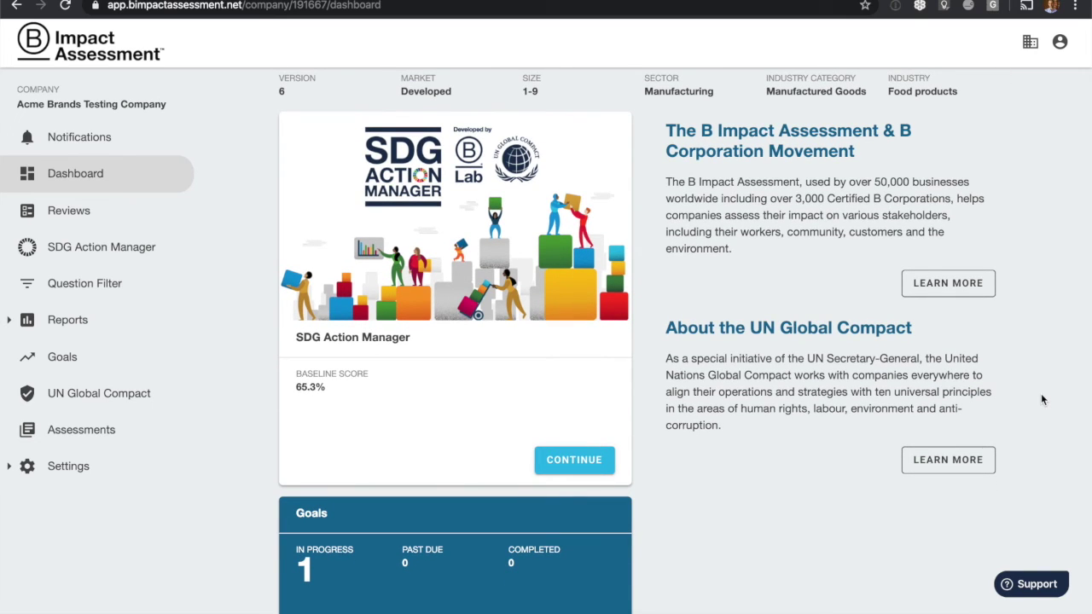
pyautogui.scroll(-2, 848, 487)
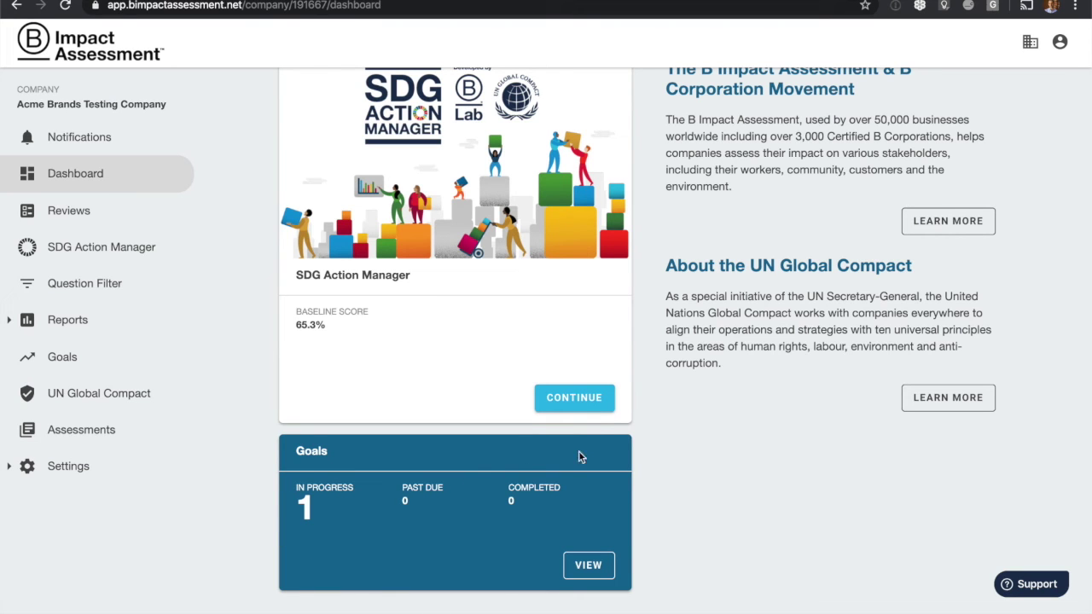
pyautogui.click(589, 406)
# Continue the SDG 2 - Zero Hunger module, shown at 9.8%.
pyautogui.scroll(-5, 587, 406)
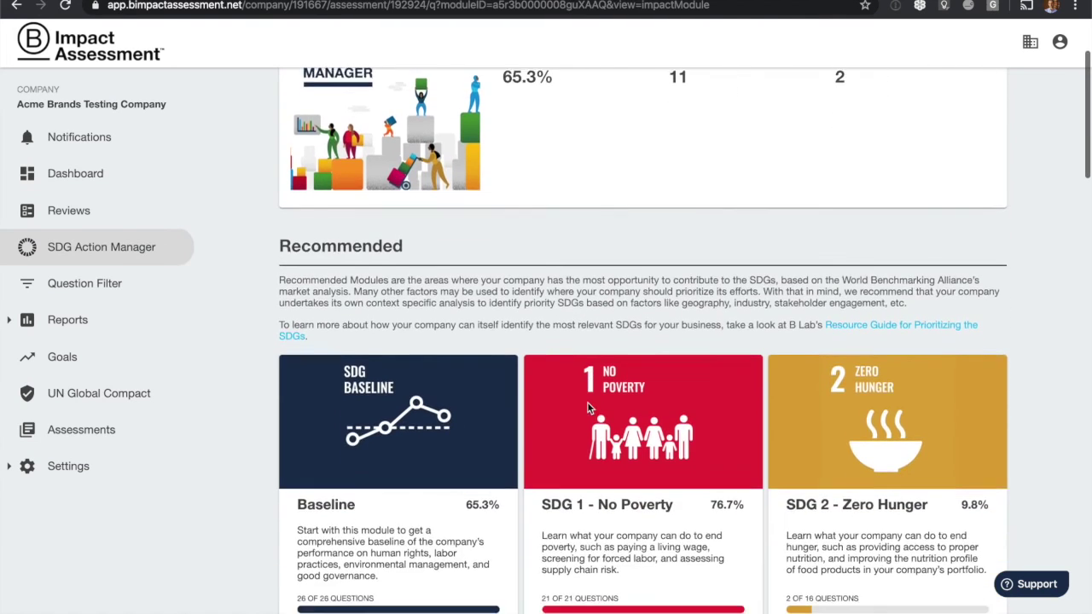
pyautogui.scroll(-5, 587, 406)
pyautogui.click(930, 397)
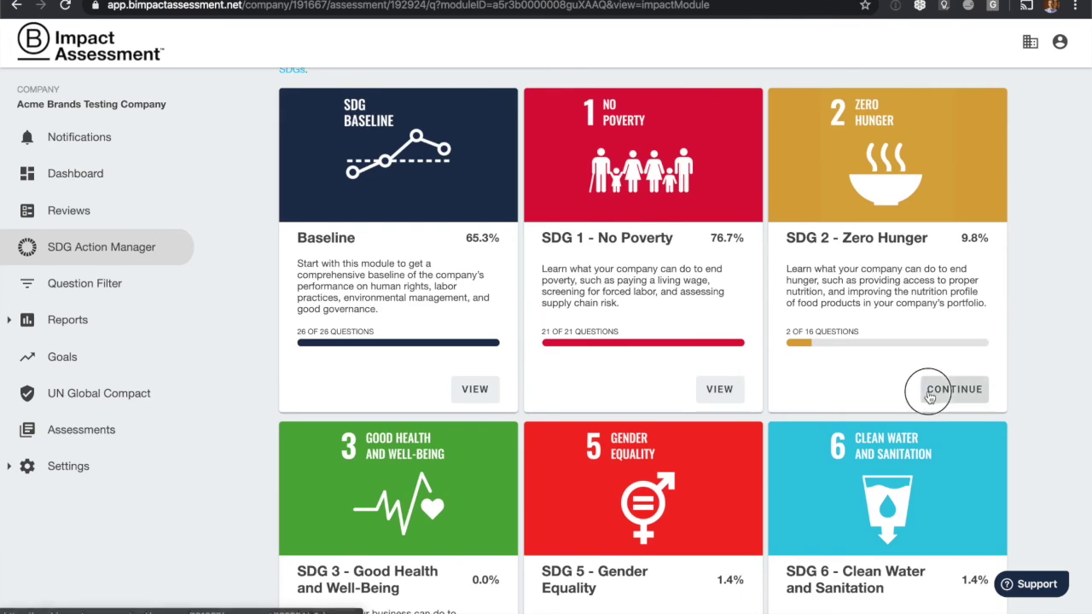